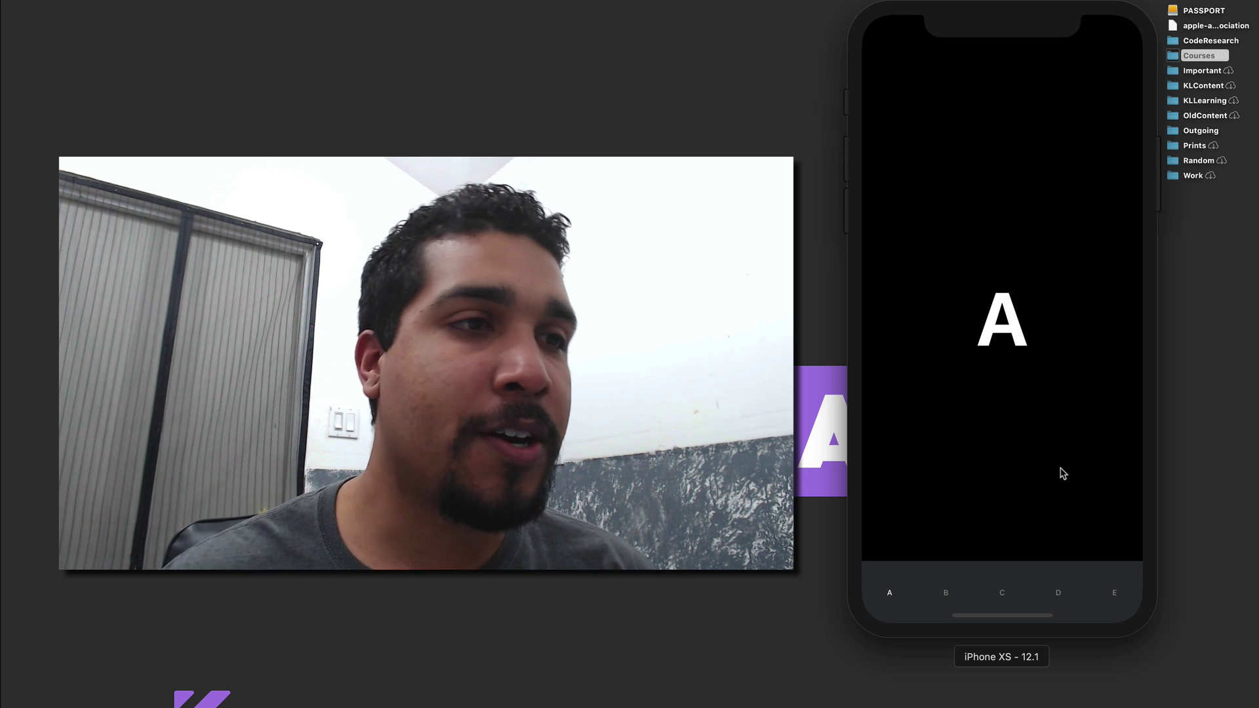
# - Preview tabs B, C, D and E in turn in the running simulator app
pyautogui.click(945, 590)
pyautogui.click(1004, 592)
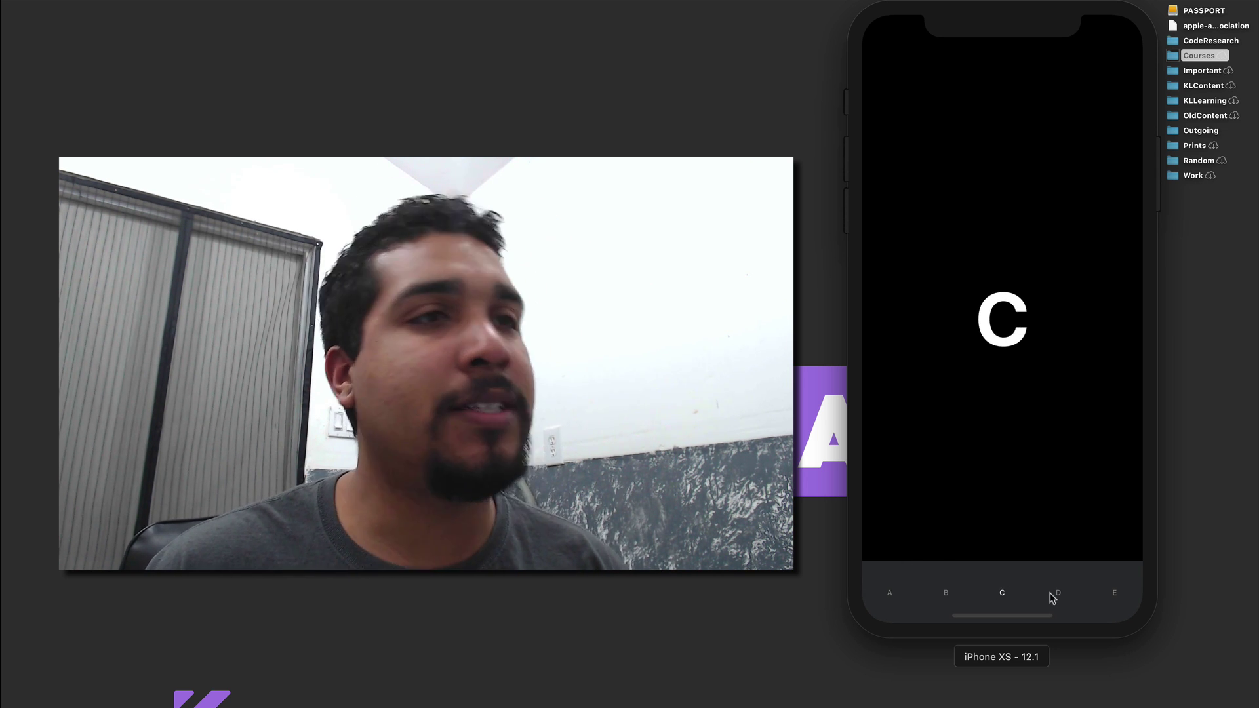
pyautogui.click(1056, 592)
pyautogui.click(1112, 595)
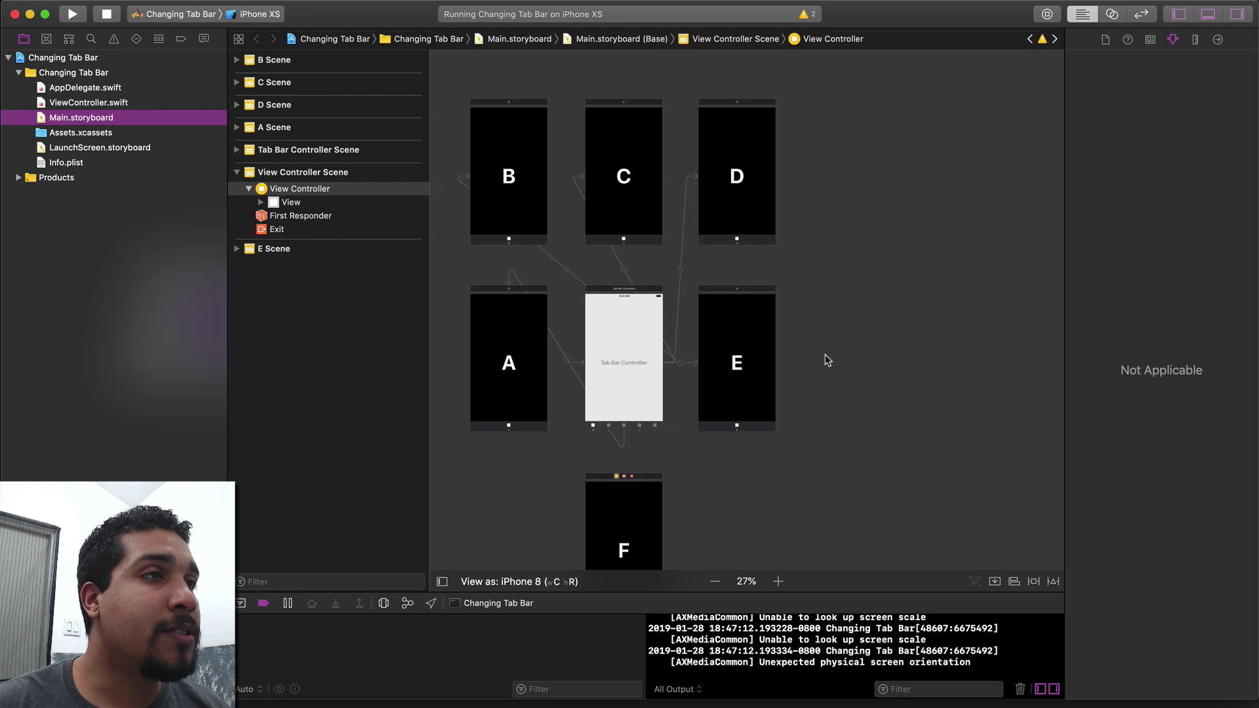
pyautogui.hscroll(-3, 825, 360)
pyautogui.scroll(-3, 826, 361)
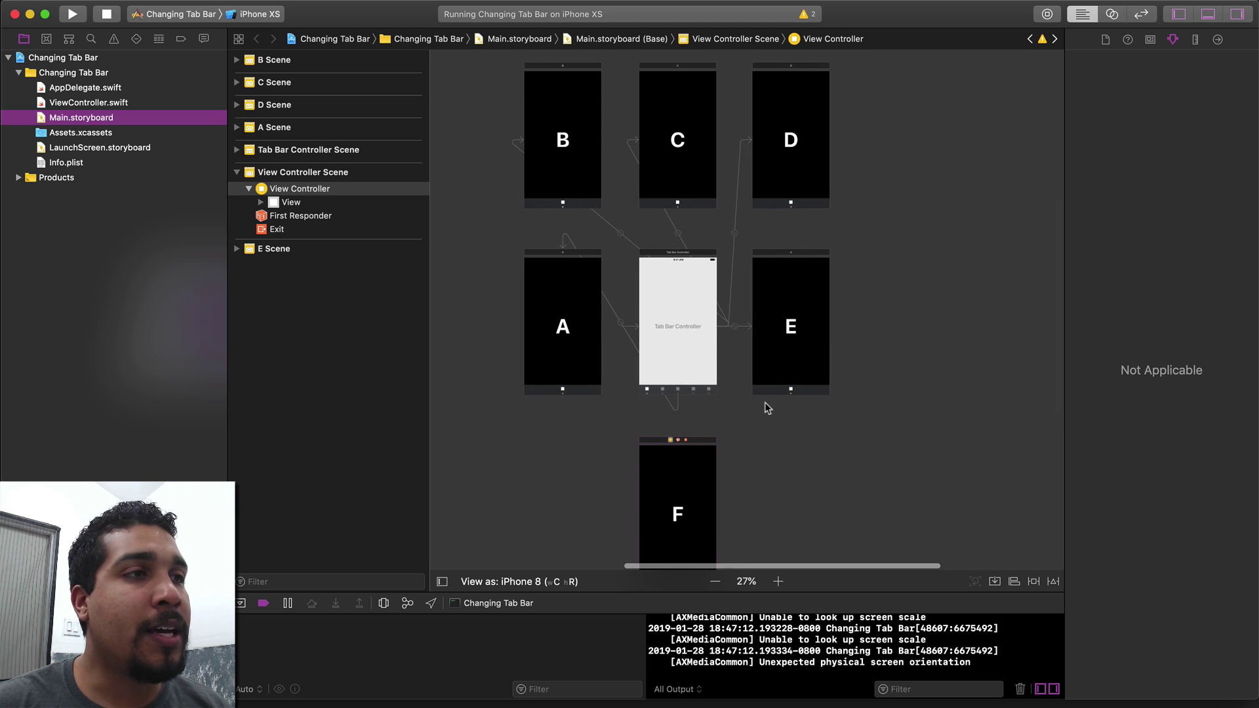
pyautogui.scroll(-3, 764, 407)
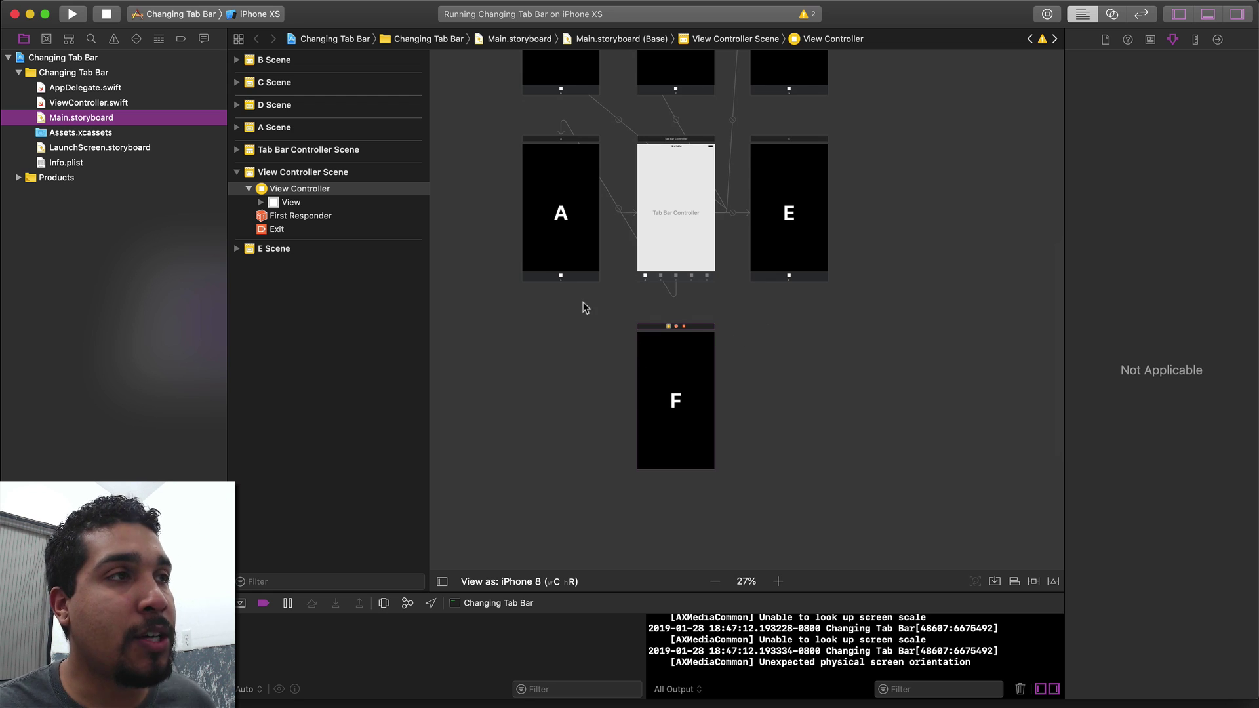
# - Link scene F to the Tab Bar Controller with a 'view controllers' relationship segue
pyautogui.click(674, 145)
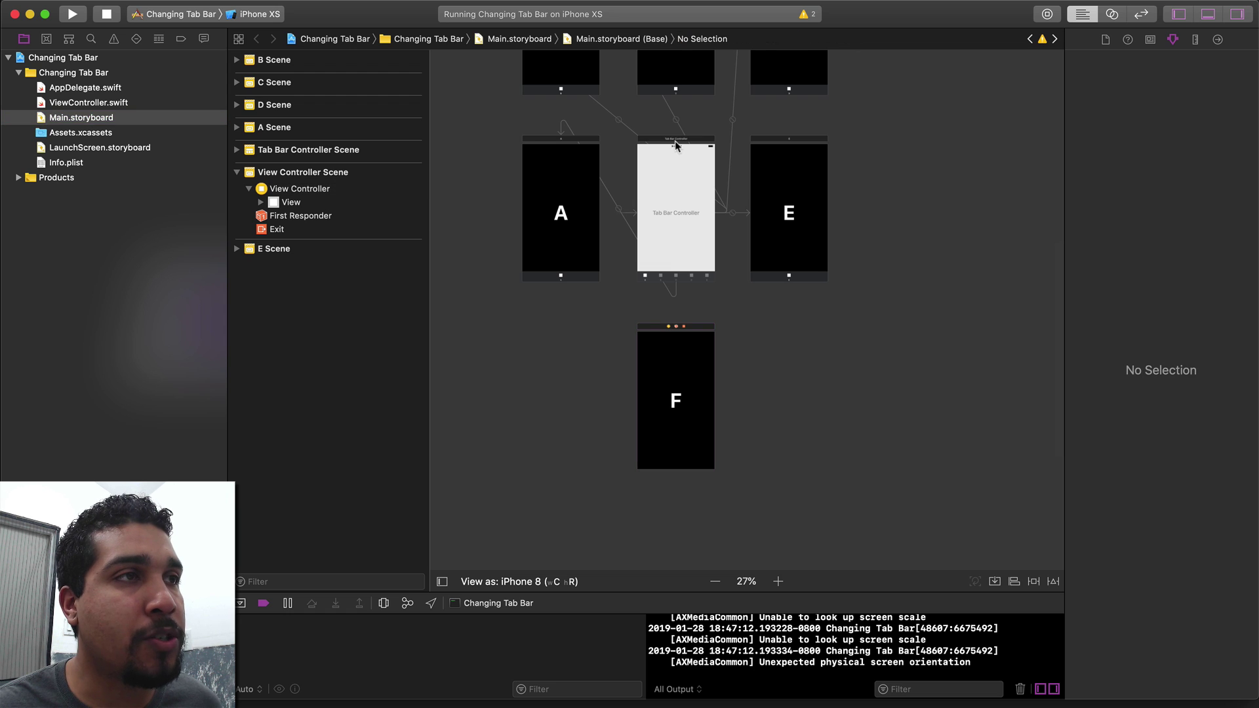
pyautogui.click(677, 143)
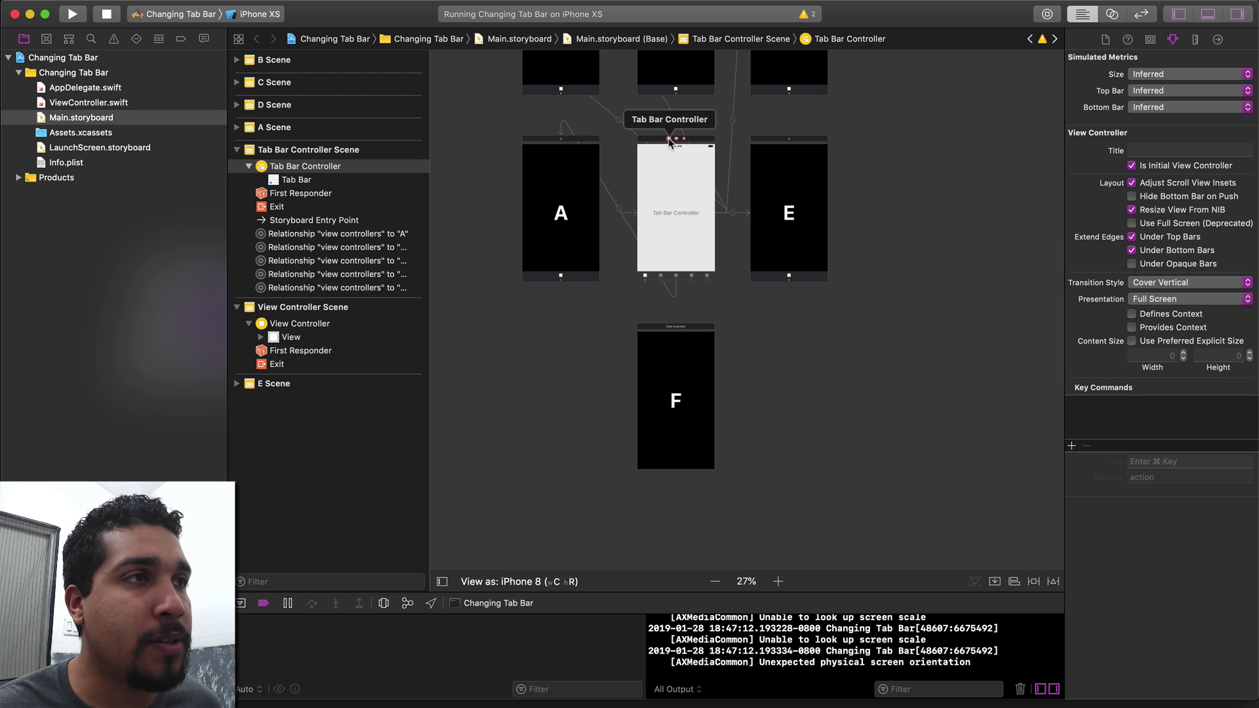
pyautogui.moveTo(673, 203); pyautogui.dragTo(677, 385)
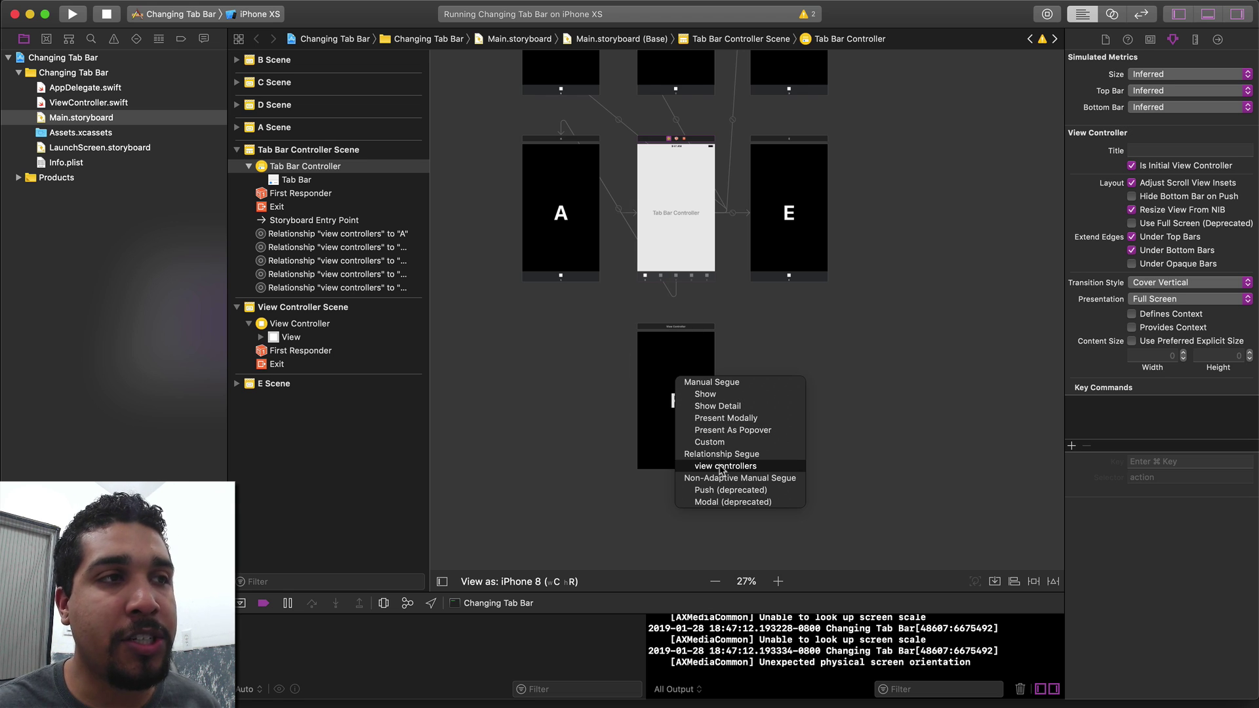
pyautogui.click(718, 466)
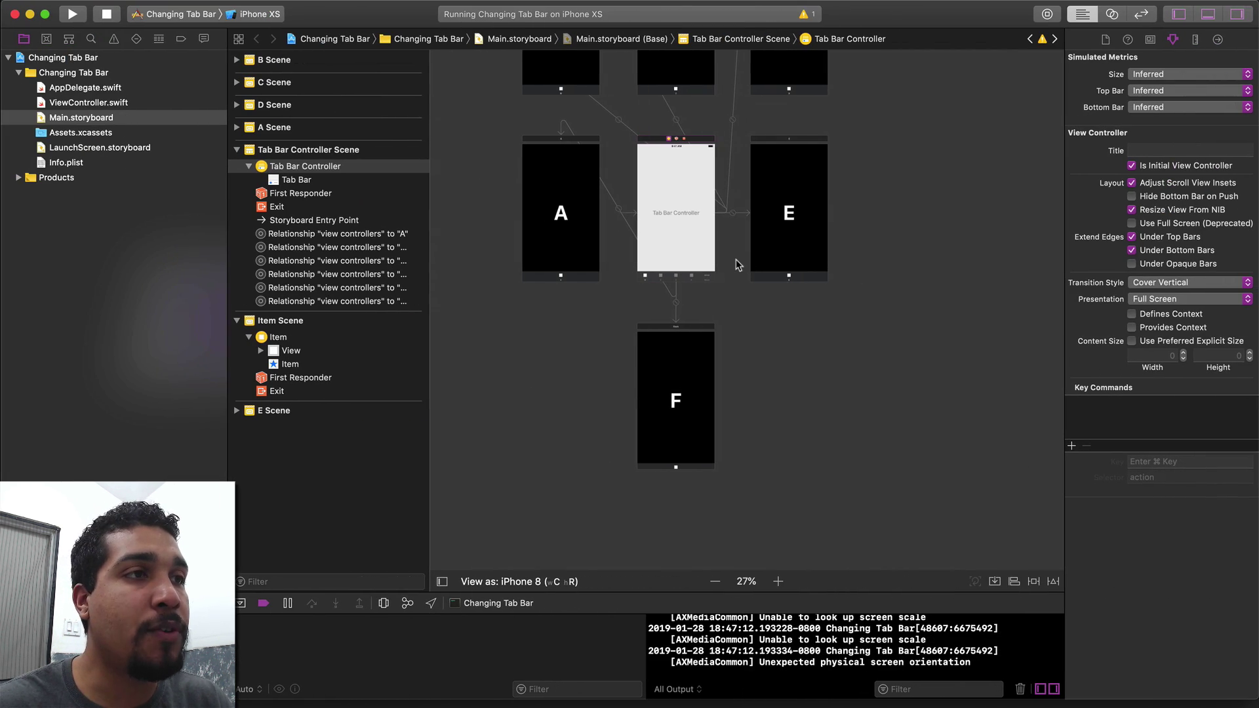
pyautogui.scroll(5, 736, 261)
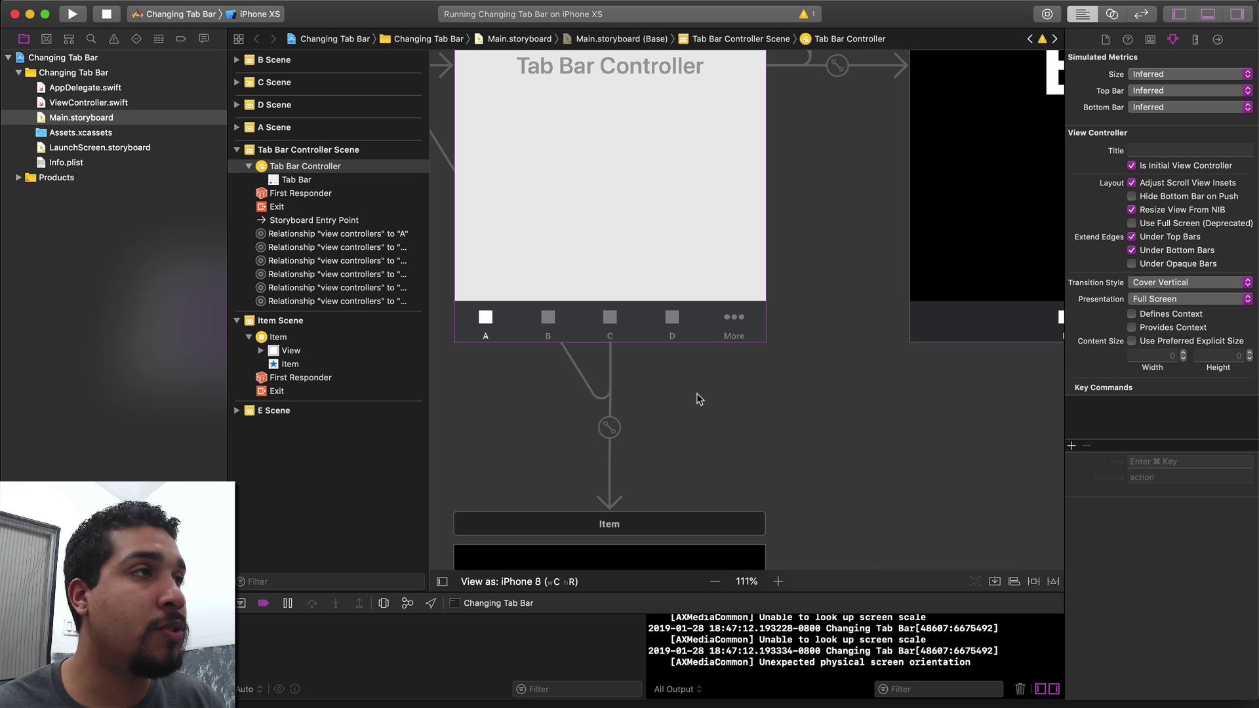
# - Rebuild the app and check the More list, opening E and Item (screen F)
pyautogui.click(71, 10)
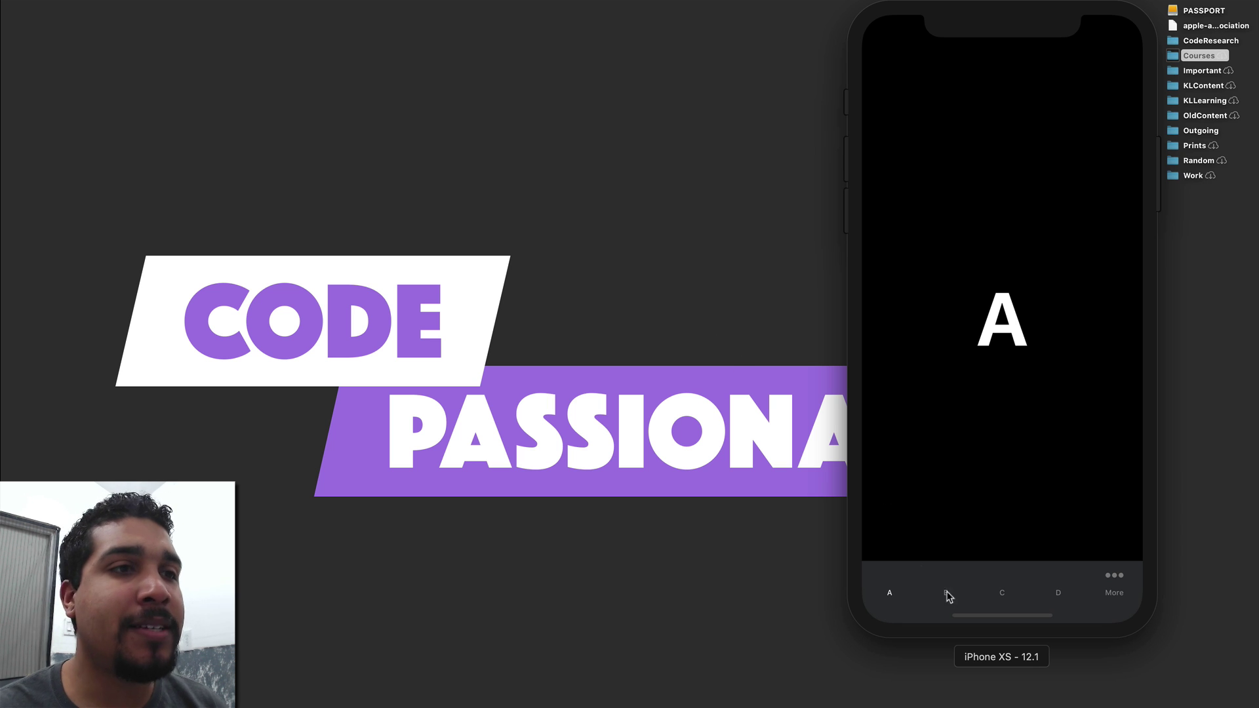
pyautogui.click(1121, 582)
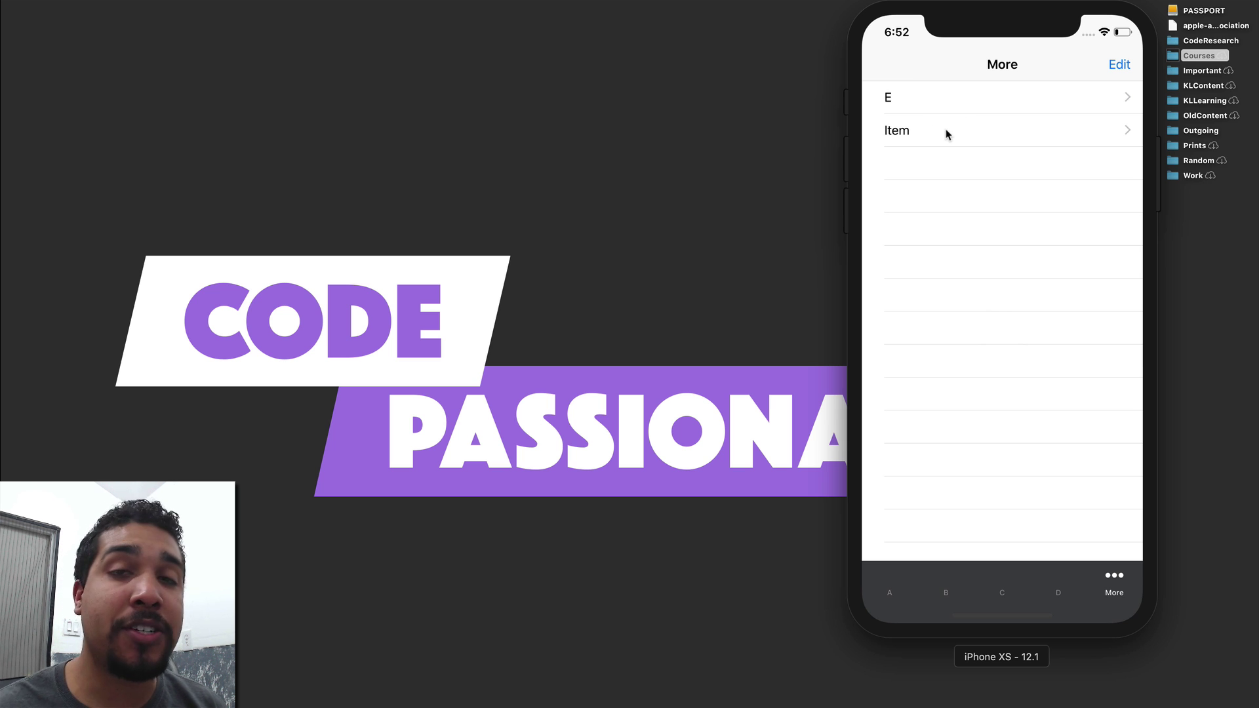
pyautogui.click(919, 96)
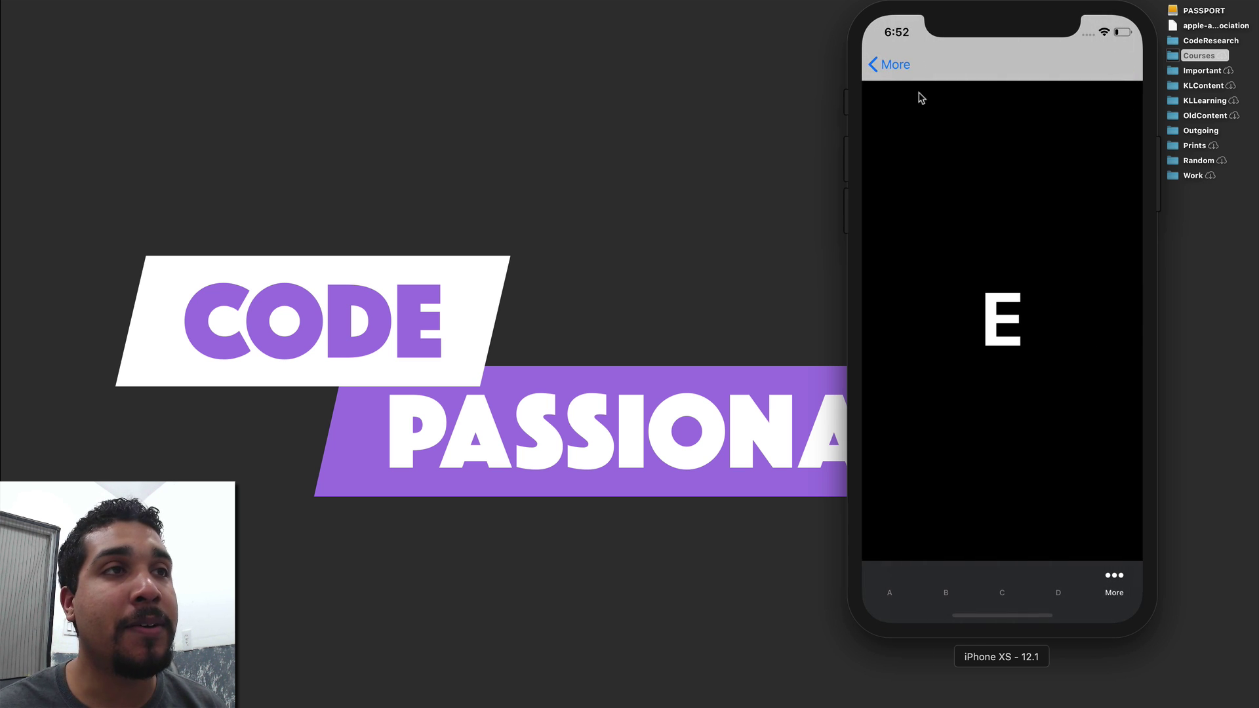
pyautogui.click(882, 65)
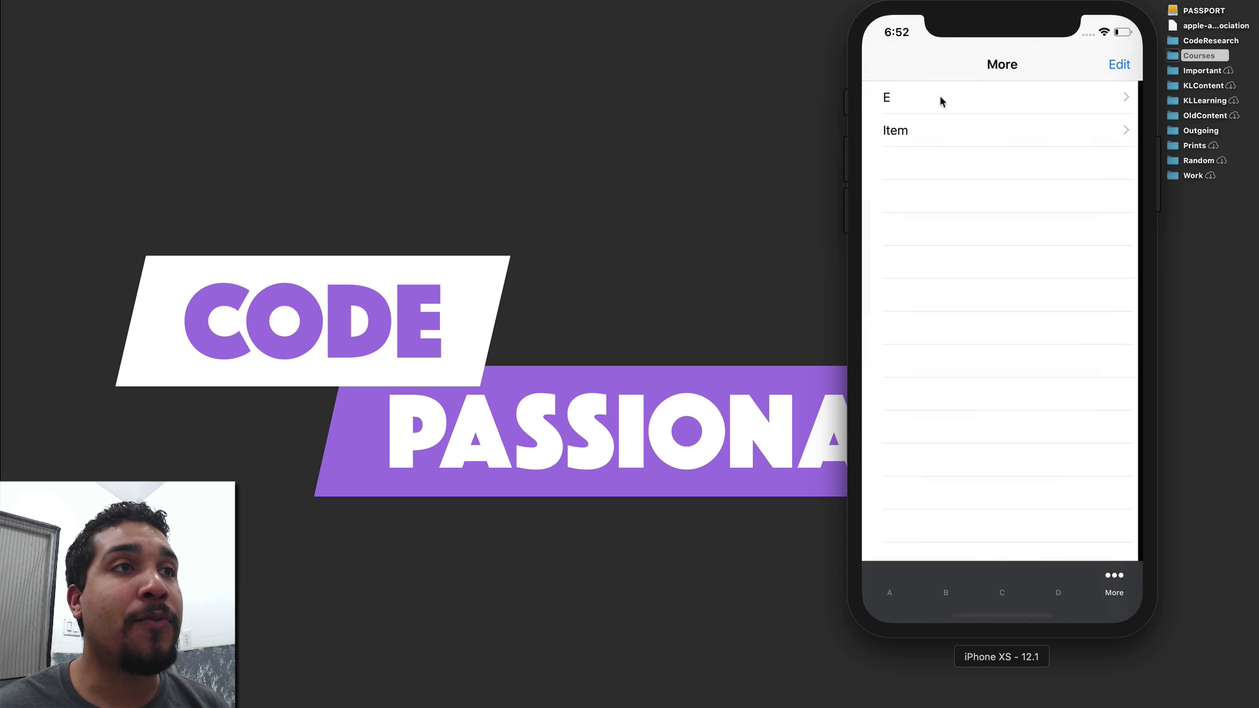
pyautogui.click(966, 143)
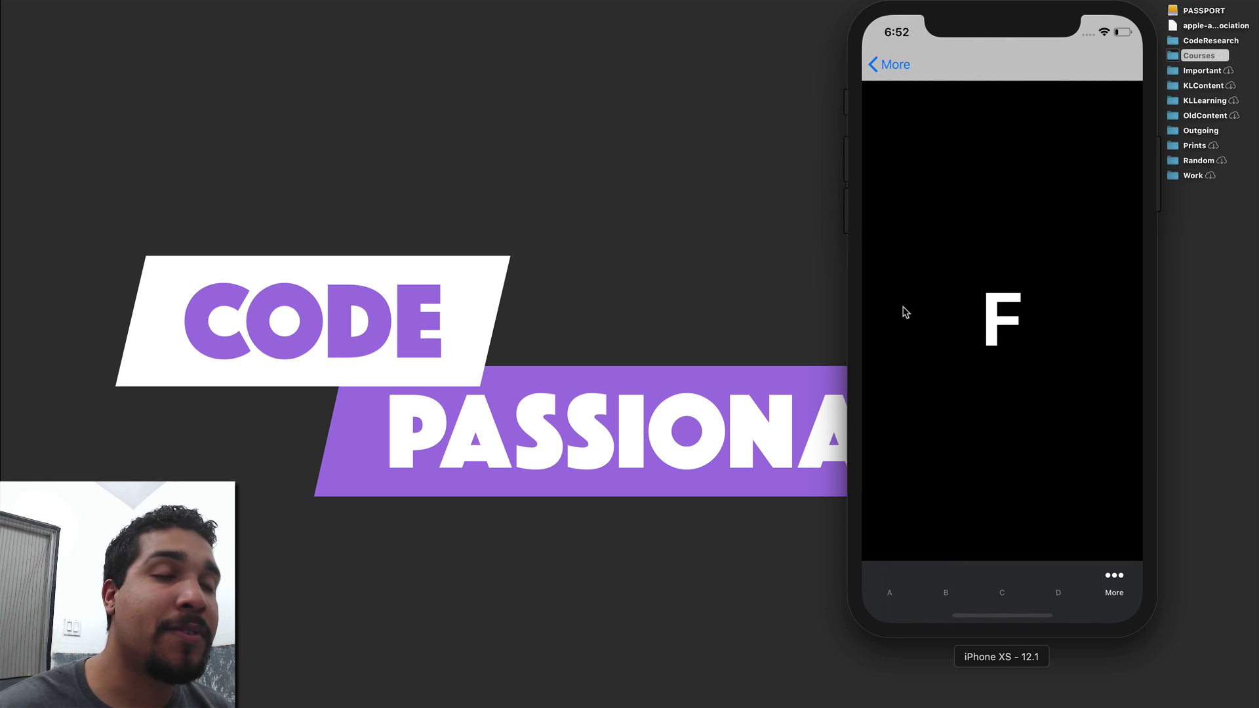
pyautogui.click(902, 65)
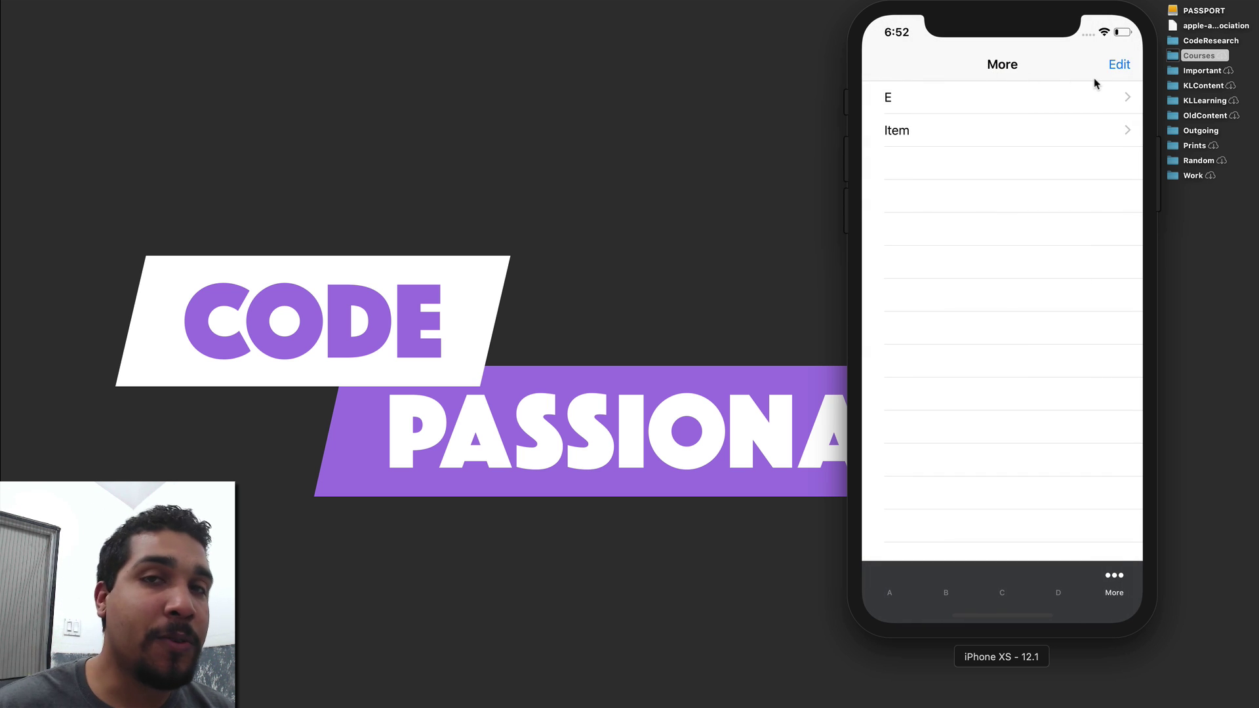
# - Edit the tab bar so E replaces A in the bar
pyautogui.click(1134, 65)
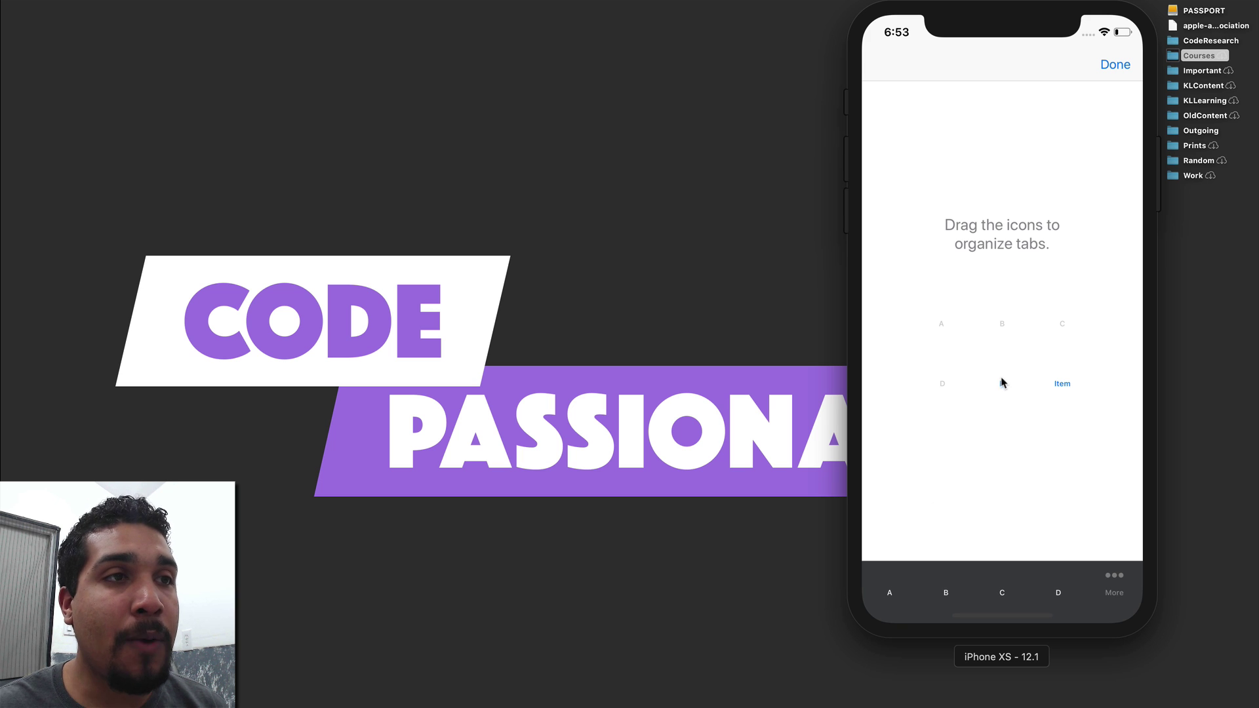
pyautogui.moveTo(885, 569); pyautogui.dragTo(888, 590)
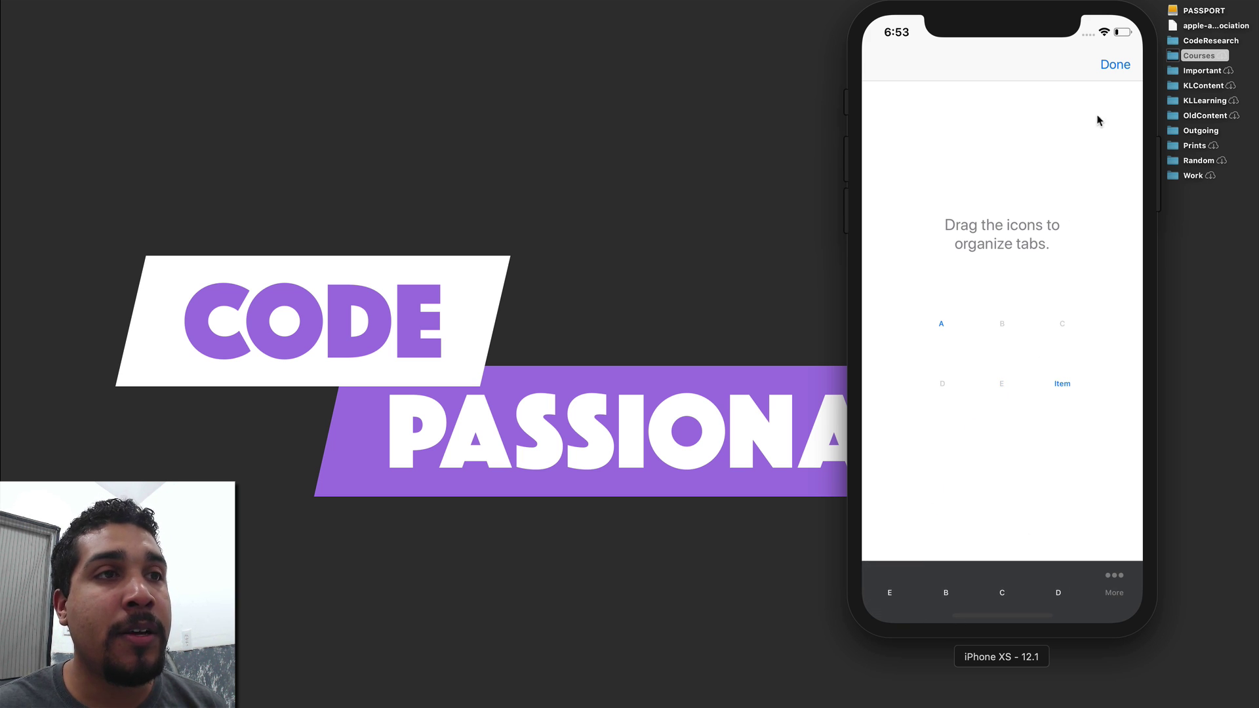
pyautogui.click(1116, 67)
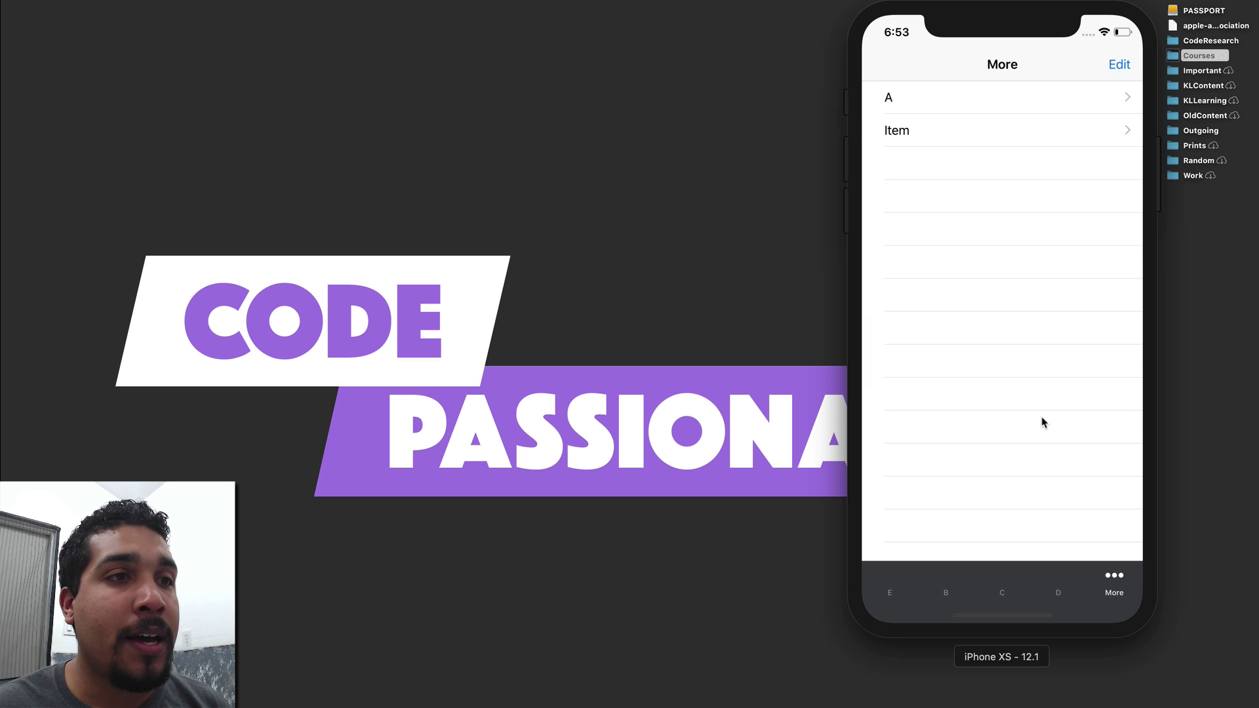
# - Step through tabs E, B, C, D and the More list
pyautogui.click(882, 588)
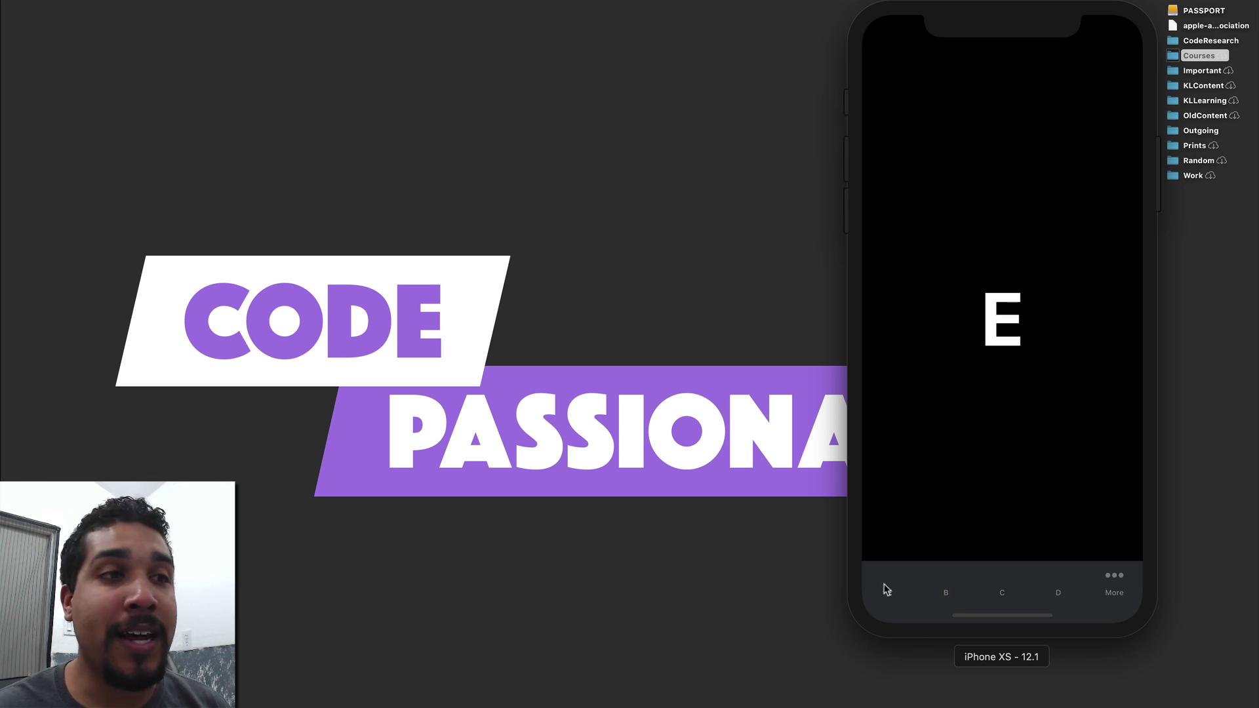
pyautogui.click(947, 590)
pyautogui.click(1010, 588)
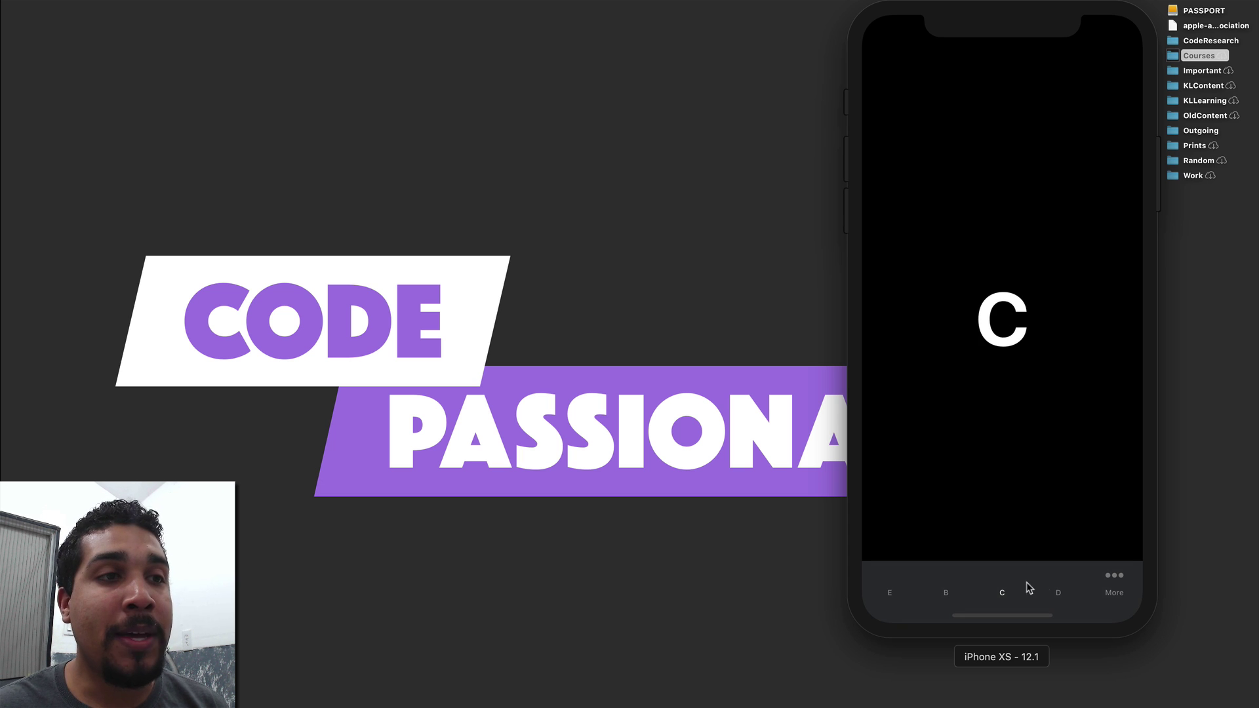
pyautogui.click(1057, 589)
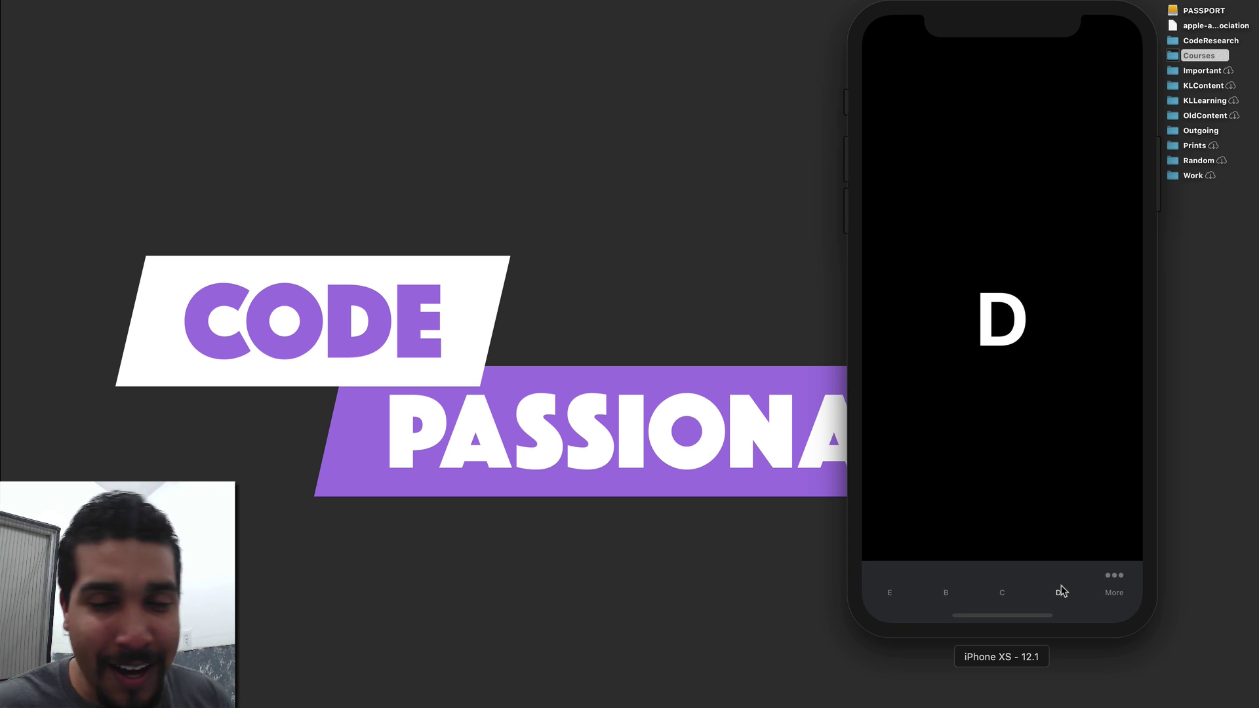
pyautogui.click(1118, 581)
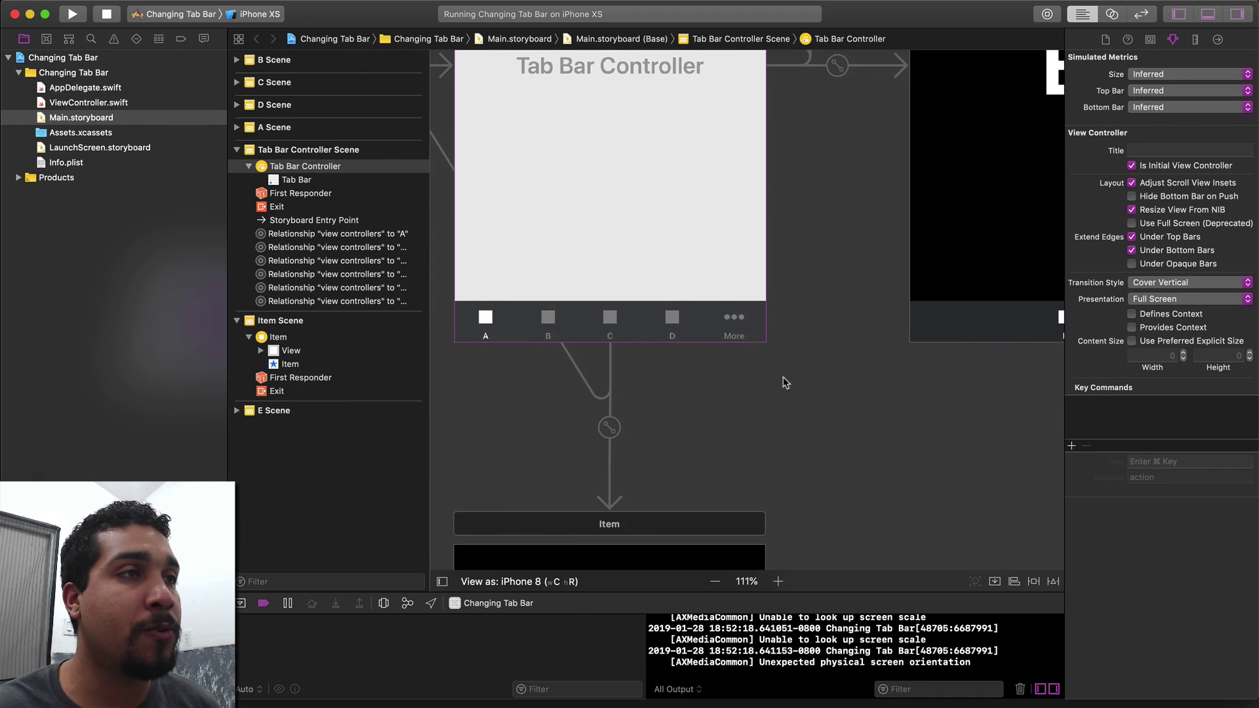
pyautogui.scroll(-5, 786, 374)
pyautogui.scroll(-5, 785, 377)
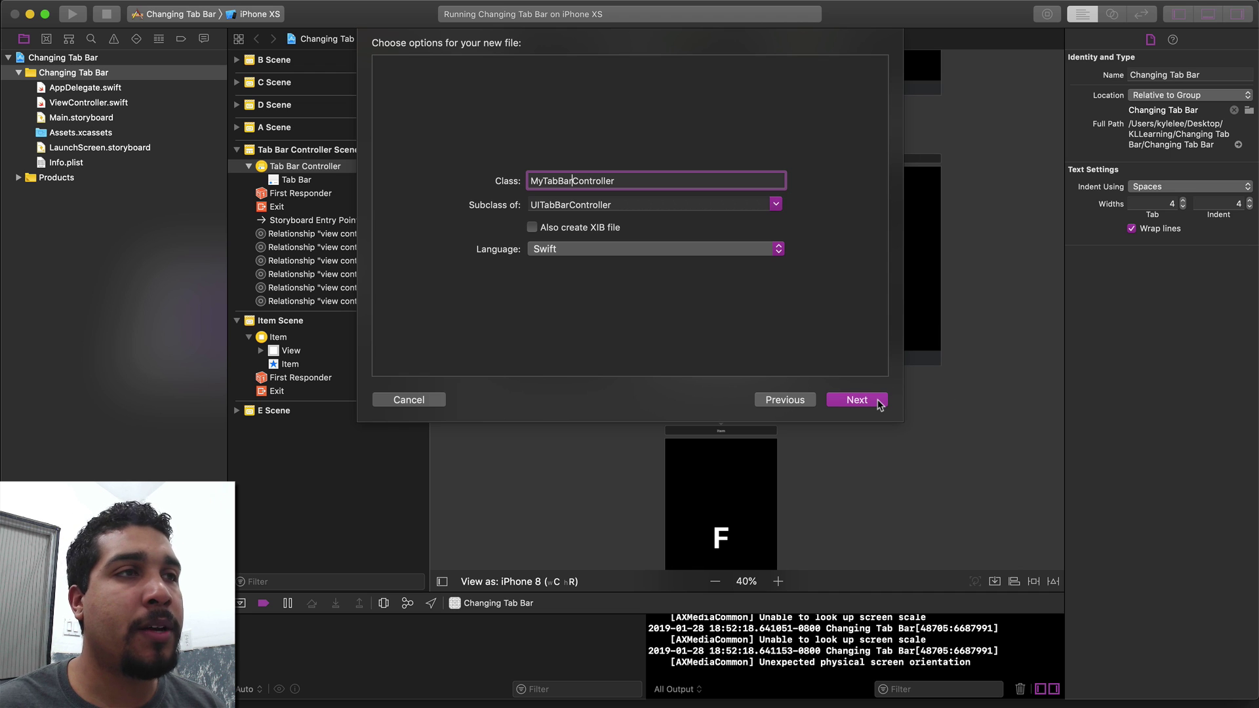
# - Create the MyTabBarController Cocoa Touch class subclassing UITabBarController
pyautogui.click(857, 399)
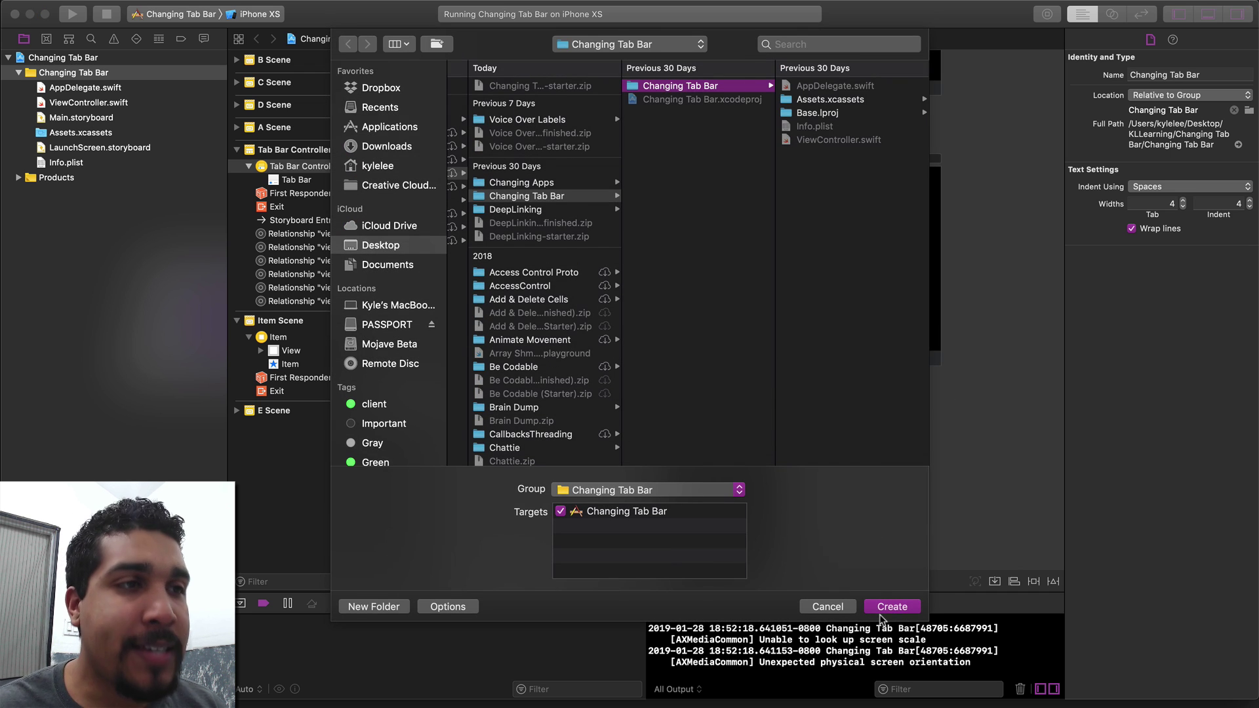
pyautogui.click(881, 605)
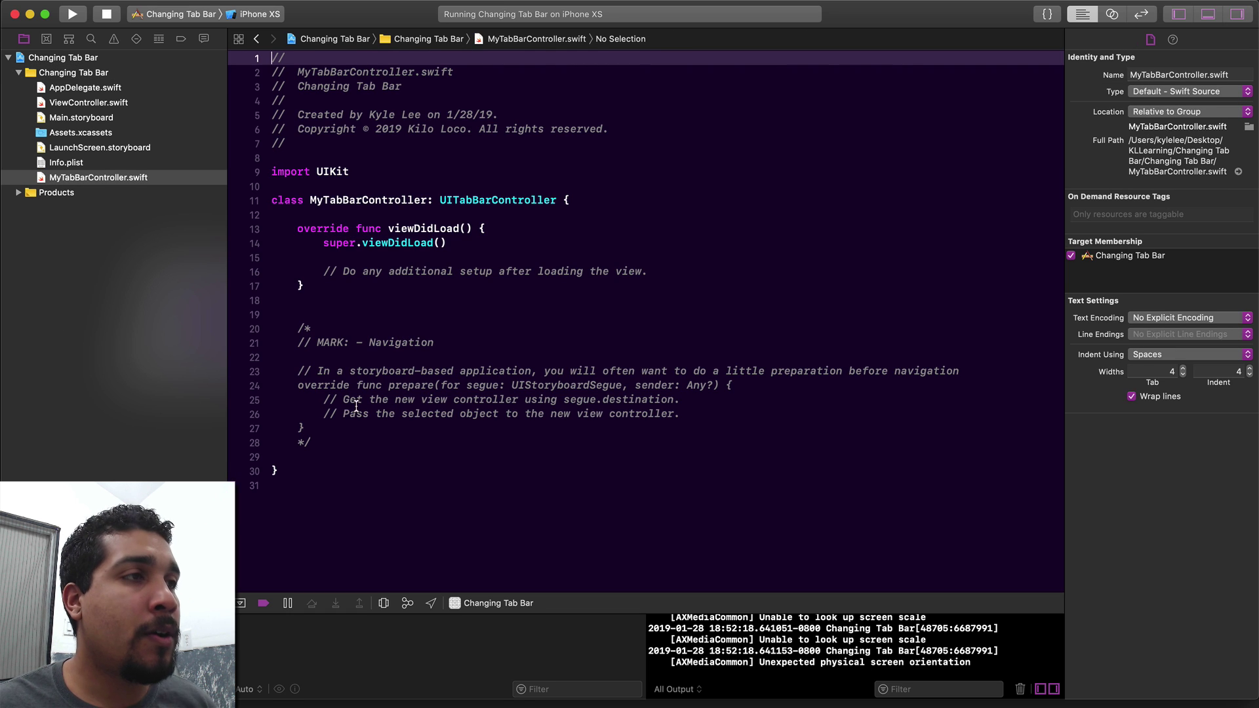
# - Add 'let moreTableView = moreNavigationController.viewControllers.first?.view as? UITableView' to viewDidLoad
pyautogui.click(345, 454)
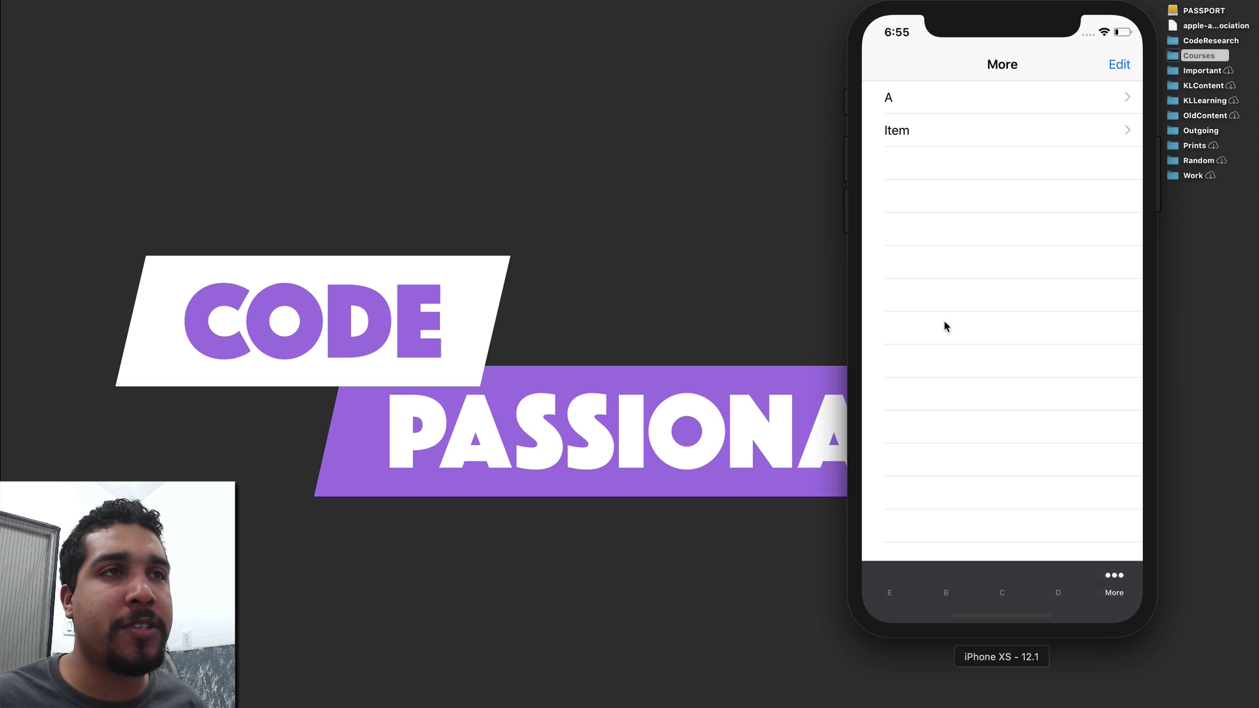
pyautogui.hotkey('ctrl', 'Right')
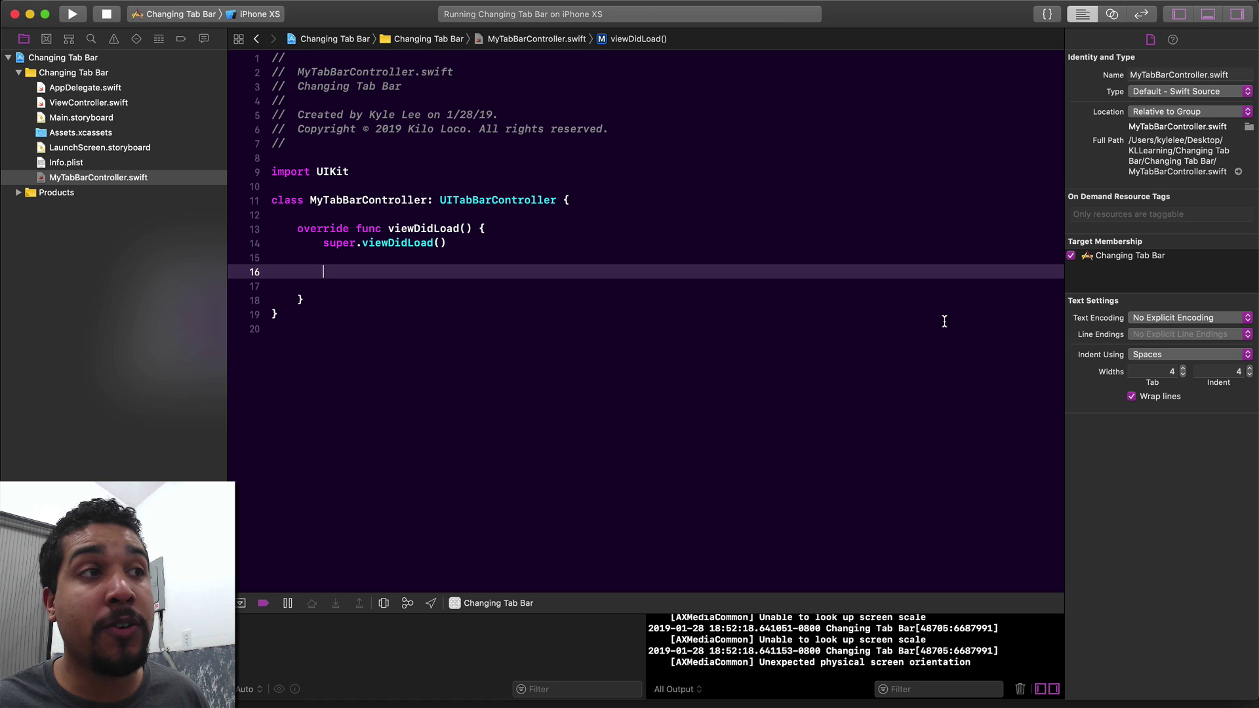
pyautogui.write('let moreTableView = more')
pyautogui.press('Return')
pyautogui.write('.vi')
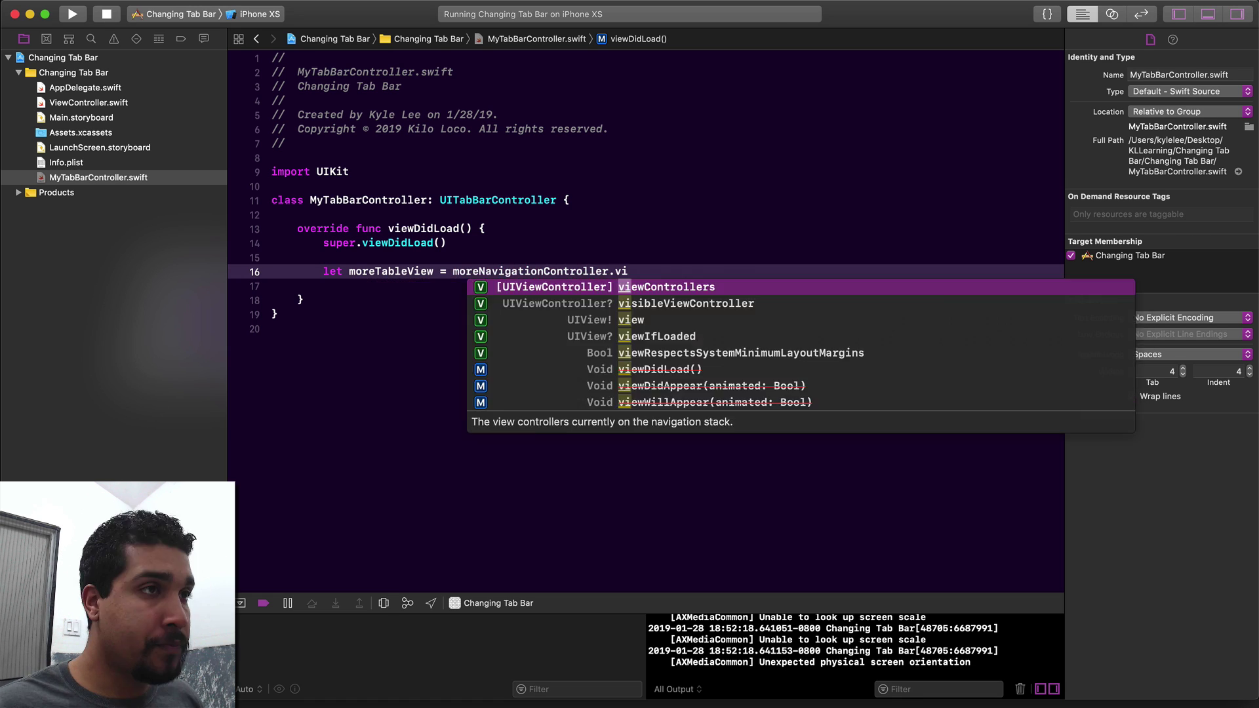
pyautogui.press('Return')
pyautogui.write('.fi')
pyautogui.press('Return')
pyautogui.press('BackSpace')
pyautogui.press('BackSpace')
pyautogui.press('BackSpace')
pyautogui.write('?.view as? UITableView')
pyautogui.press('Return')
pyautogui.press('Return')
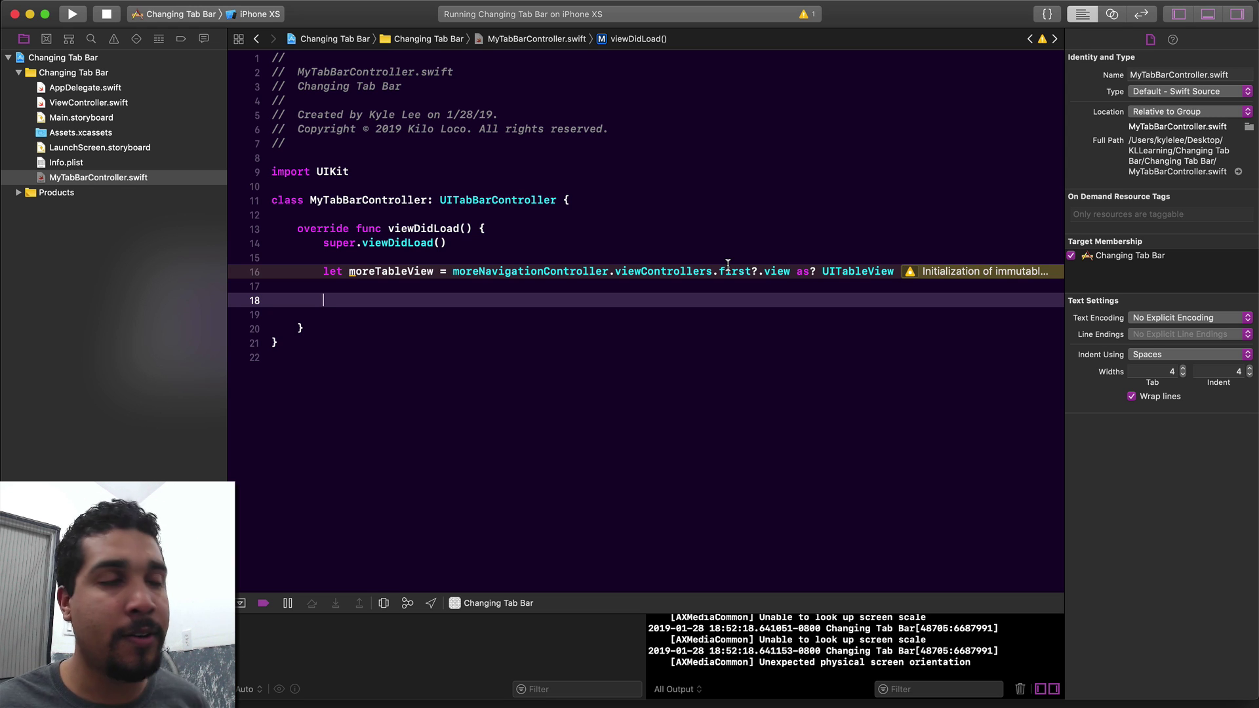
pyautogui.write('moreTableView?.separatorStyle = .none')
# - Add 'moreTableView?.separatorStyle = .none' and 'moreTableView?.rowHeight = 75' below the declaration
pyautogui.press('Return')
pyautogui.press('Return')
pyautogui.write('moreTableView?.rowHeight = 100')
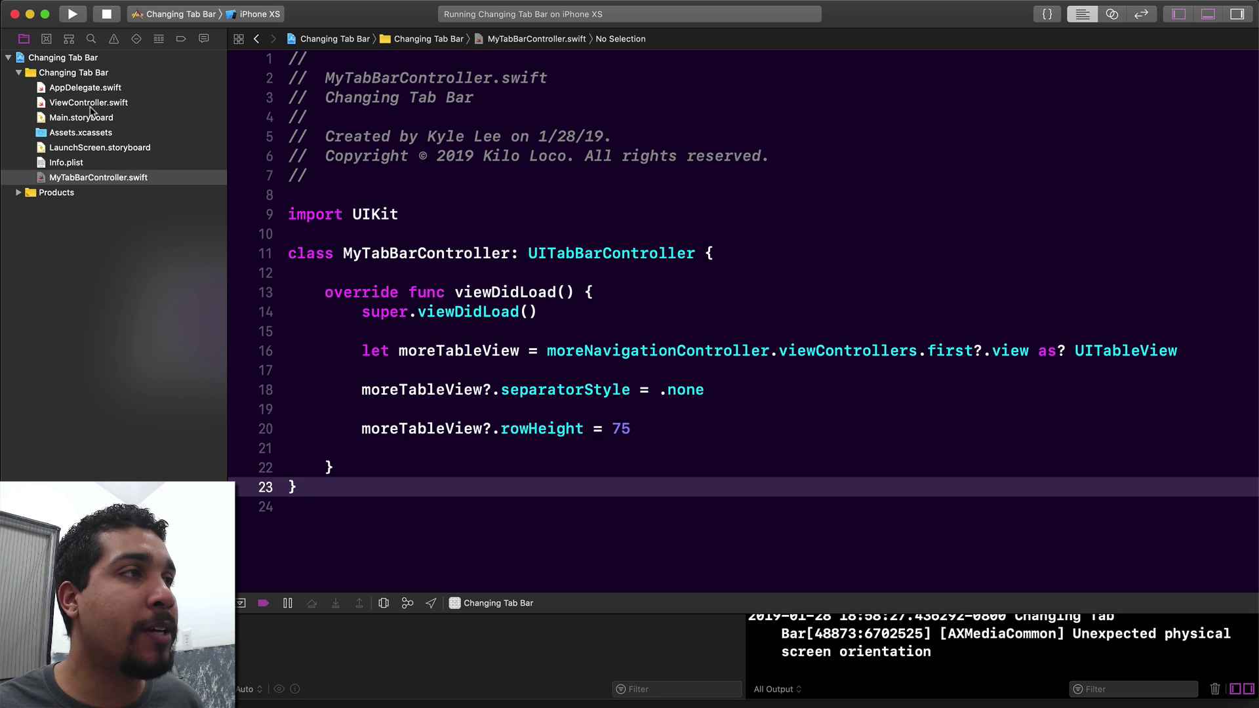
# - Give the storyboard's Tab Bar Controller the MyTabBarController custom class and rerun the app
pyautogui.click(88, 119)
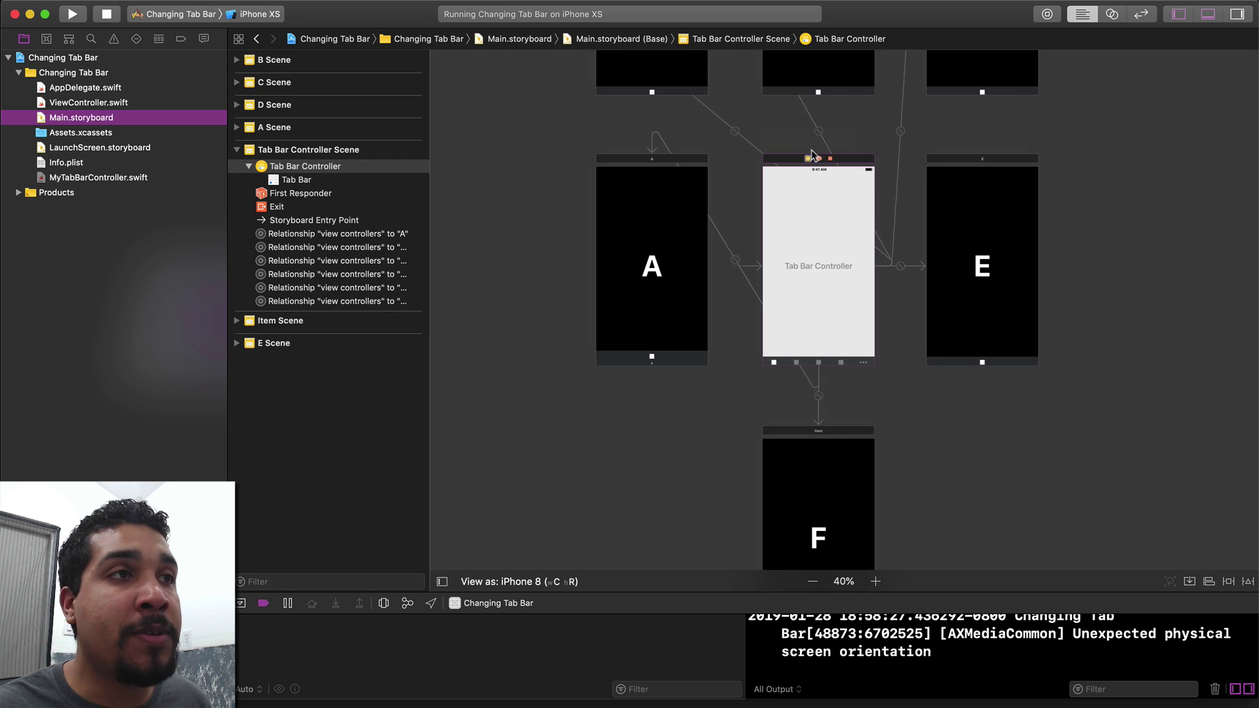
pyautogui.click(813, 157)
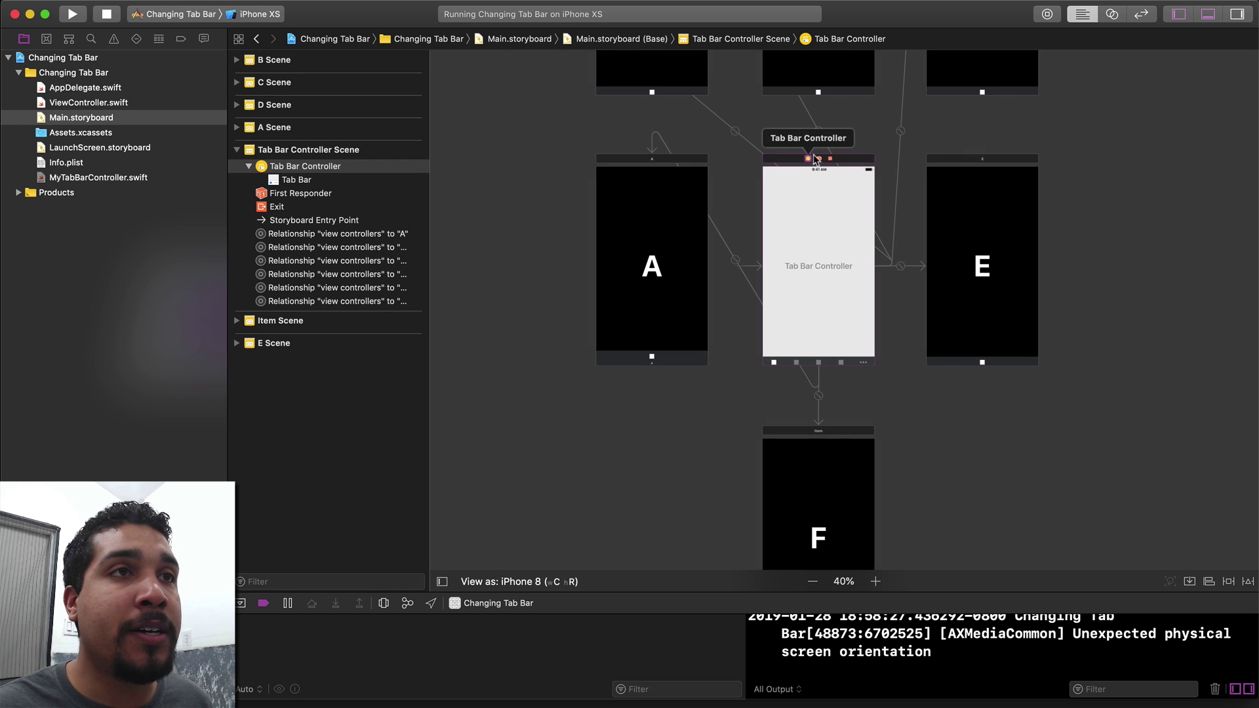
pyautogui.click(1236, 17)
pyautogui.click(1150, 39)
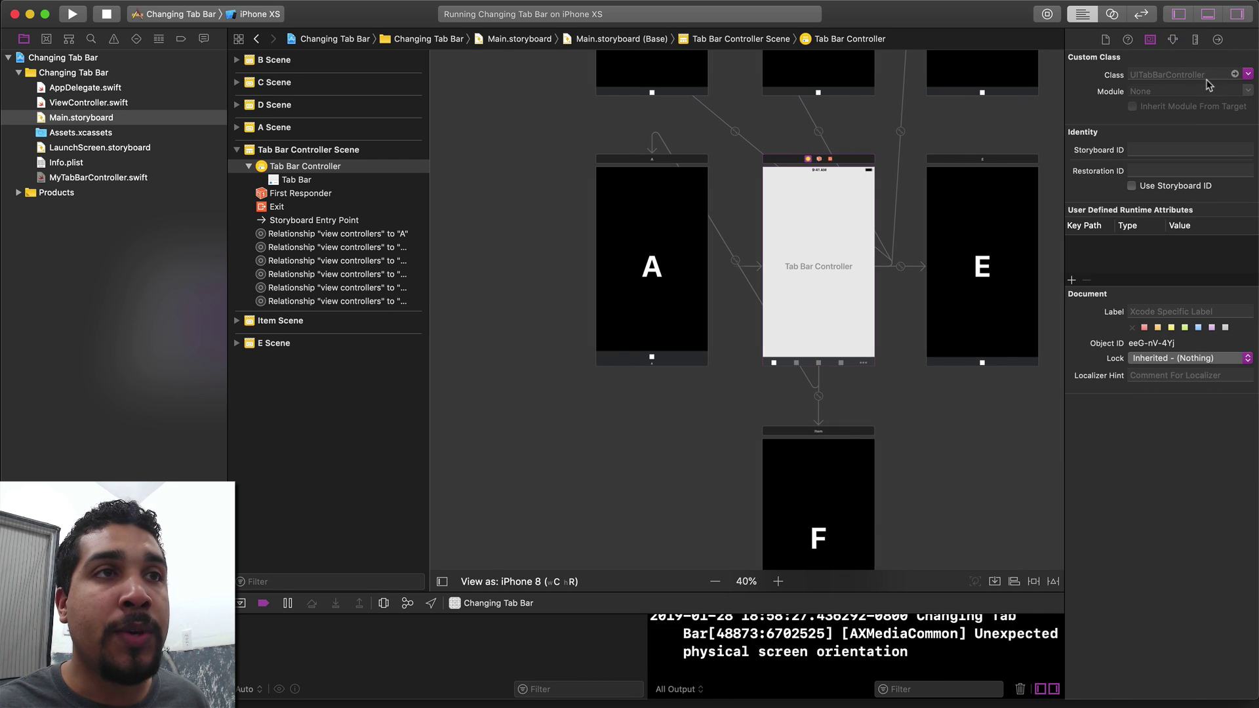
pyautogui.click(1205, 75)
pyautogui.write('MyTabBarController')
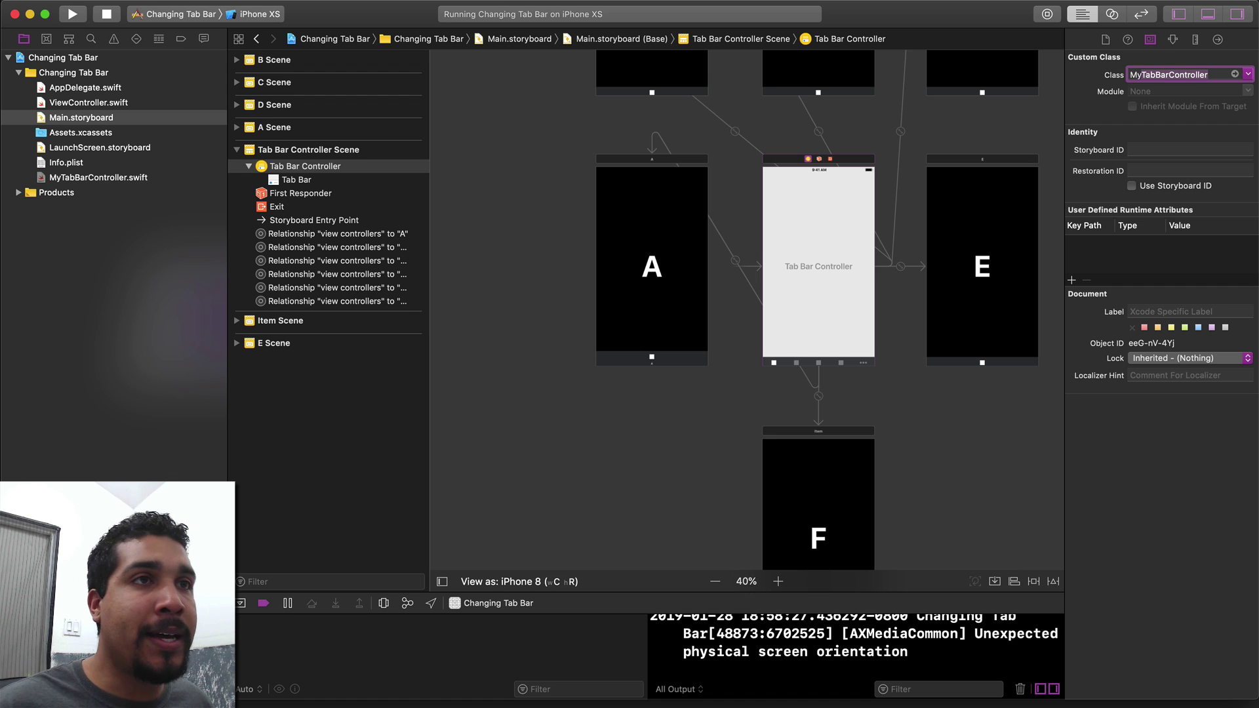
pyautogui.press('Return')
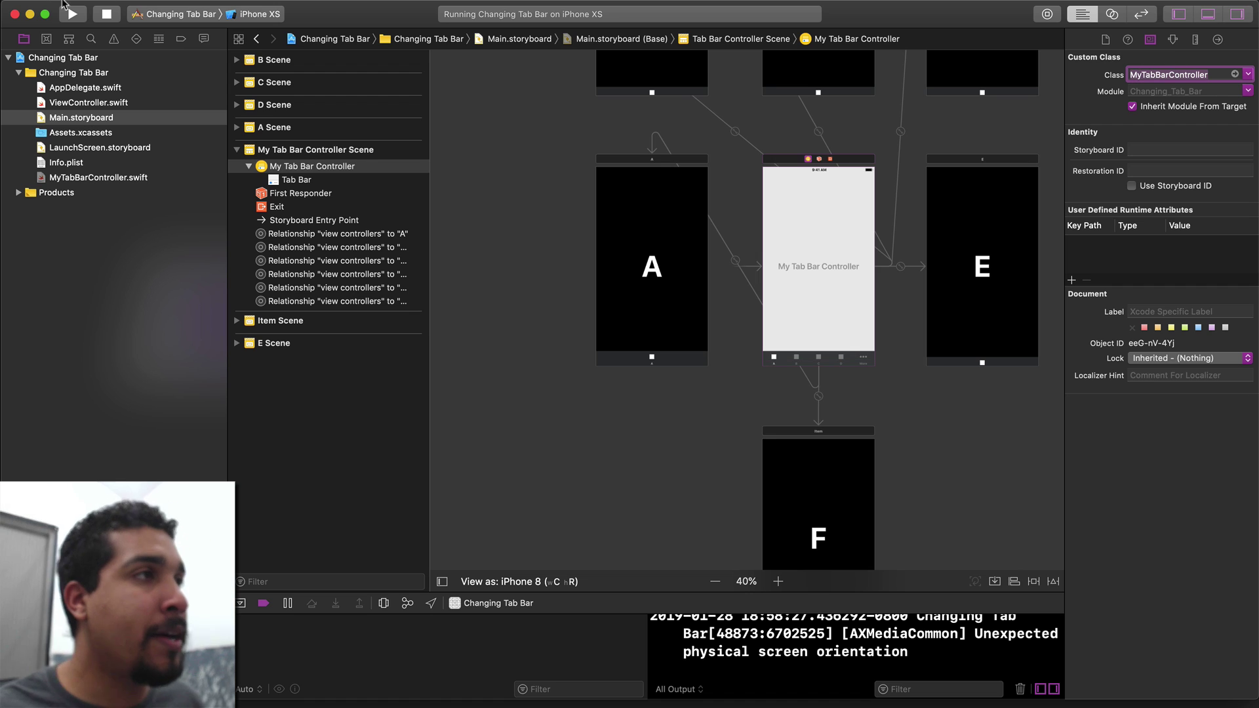
pyautogui.click(71, 14)
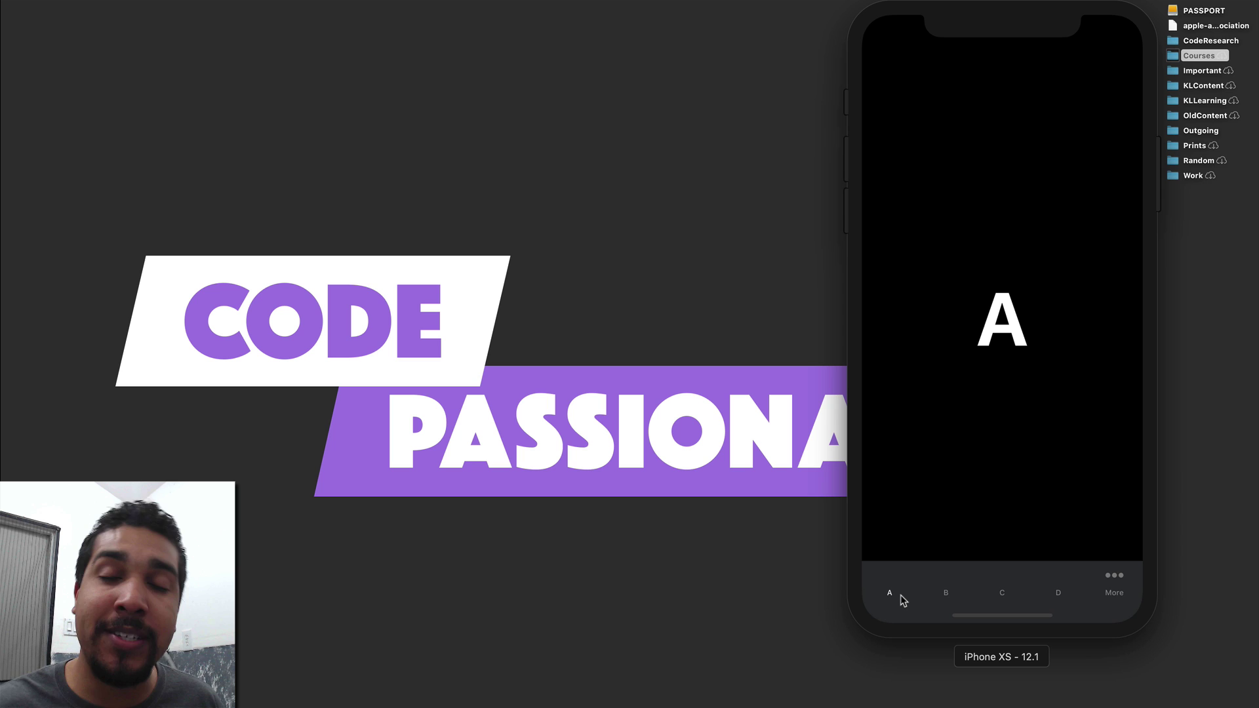
# - Open the More tab to confirm E and Item show in tall, separator-free rows
pyautogui.click(1113, 585)
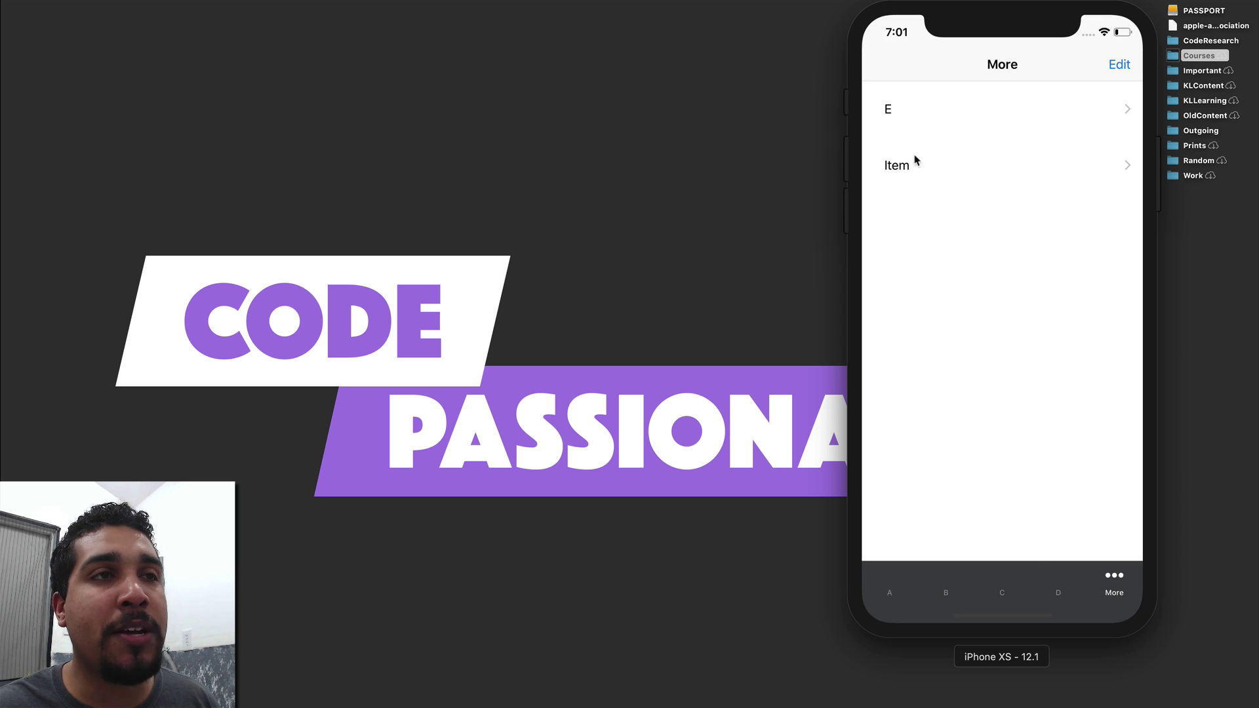
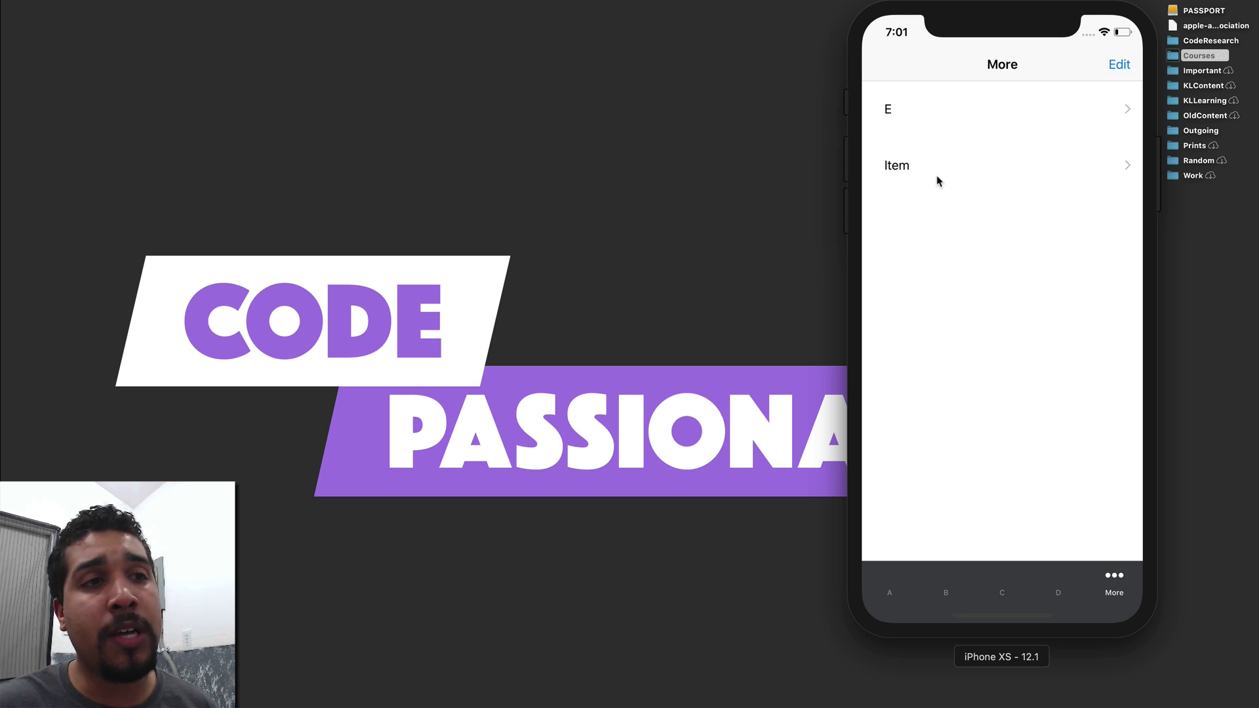
# - Back in Xcode, open MyTabBarController.swift showing the separator removal and 75-point row height
pyautogui.press('super+Tab')
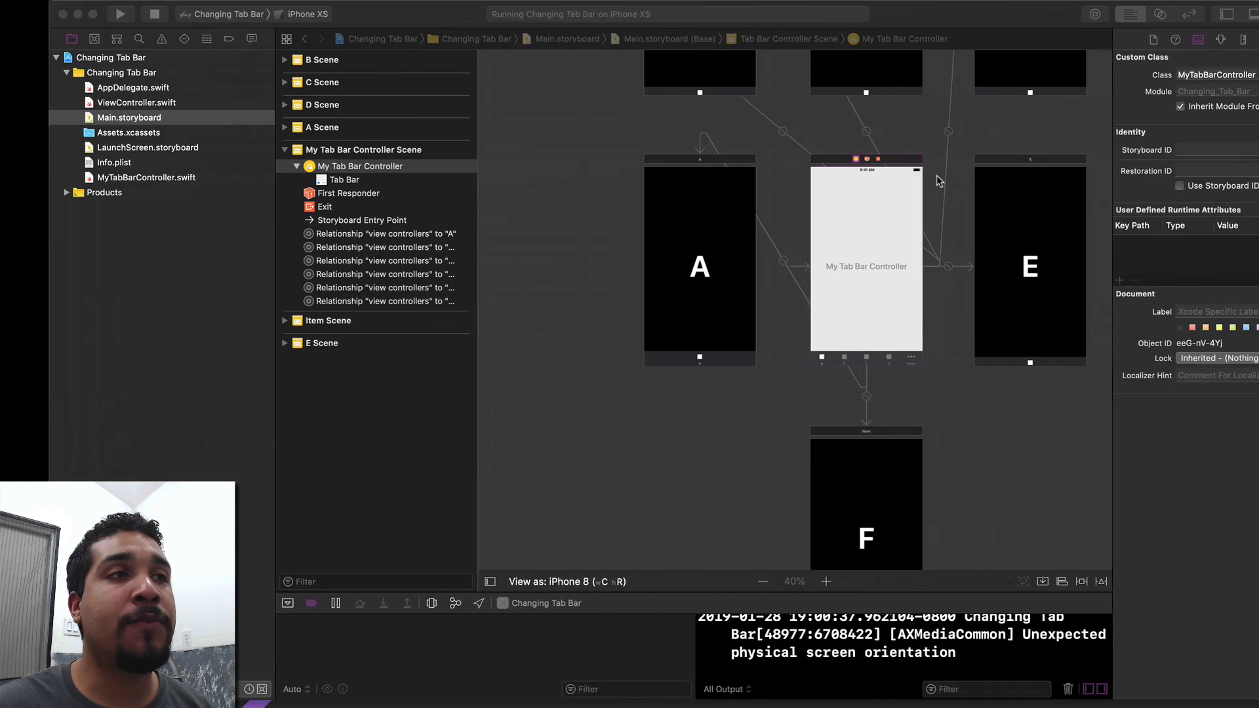
pyautogui.click(936, 175)
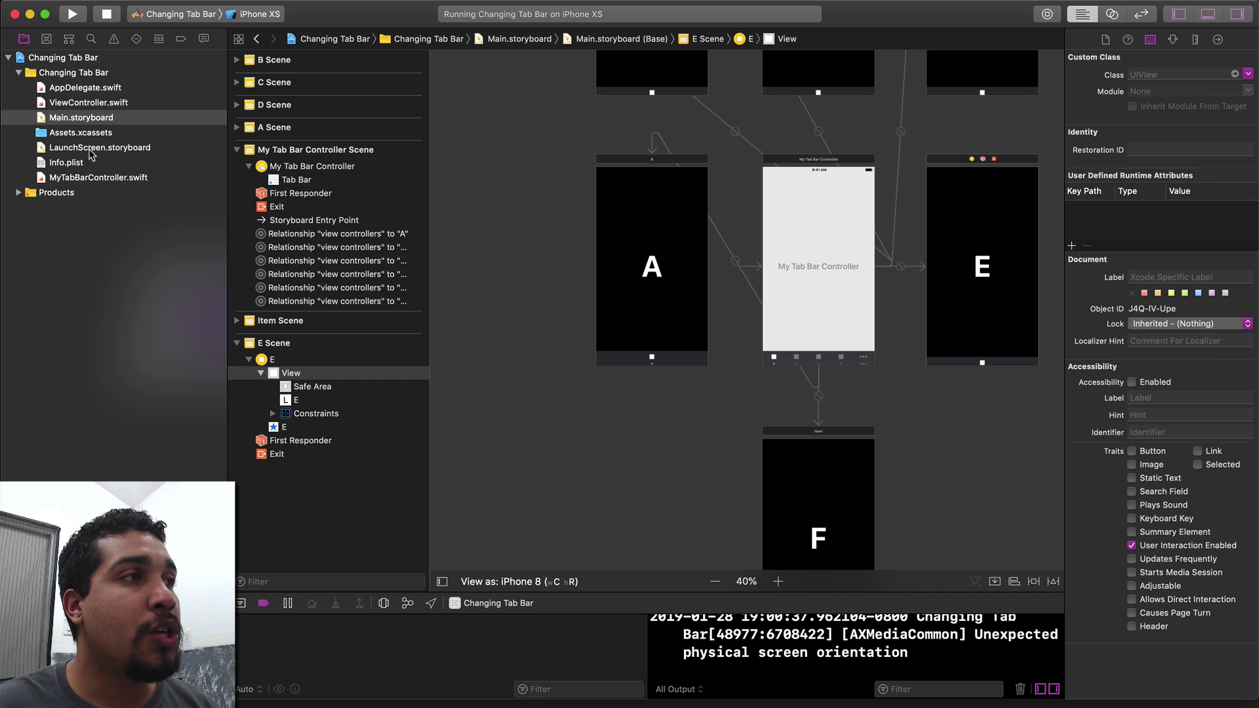
pyautogui.click(87, 178)
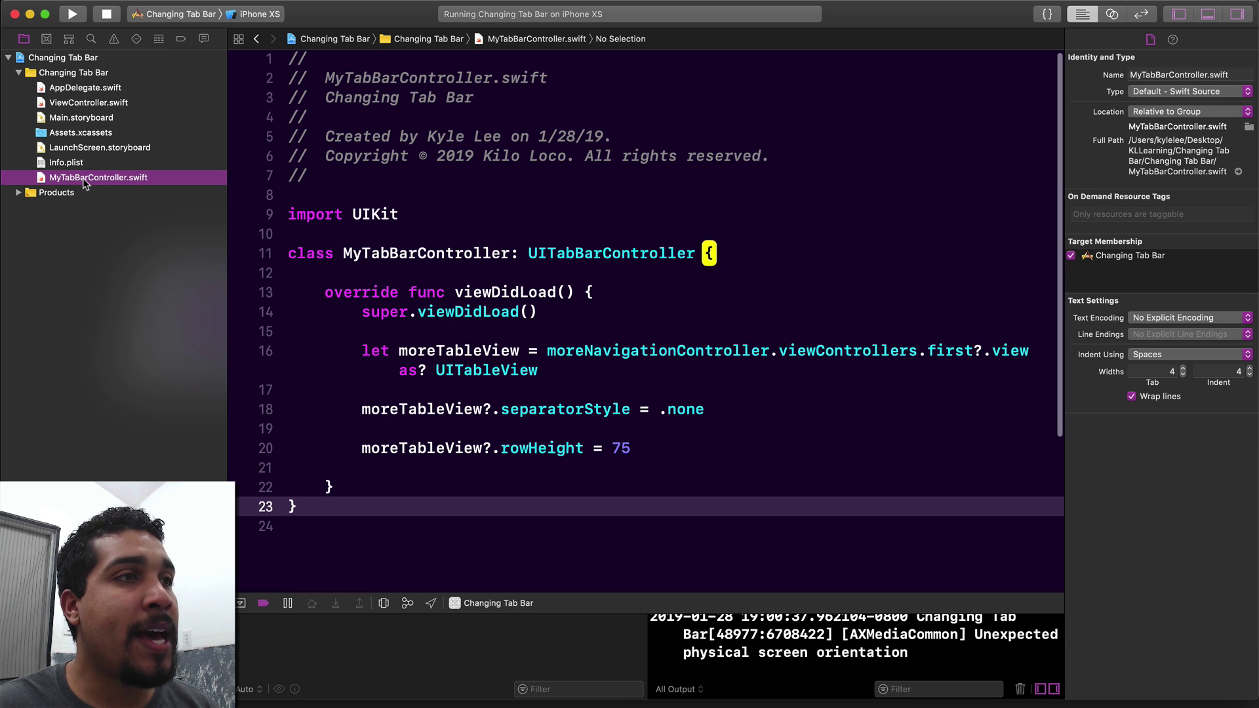
# - Below the rowHeight line, add 'viewControllers = []' via autocomplete and comment it out
pyautogui.click(612, 466)
pyautogui.press('Return')
pyautogui.press('Return')
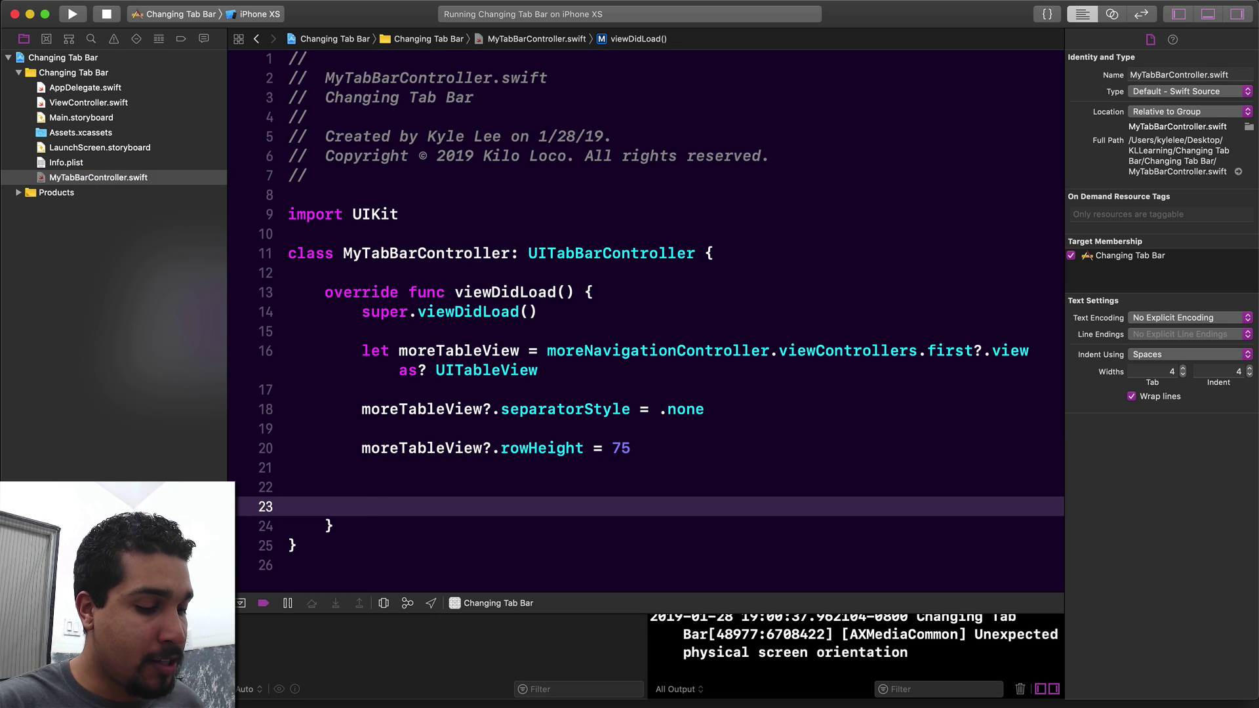
pyautogui.write('view')
pyautogui.press('Down')
pyautogui.press('Down')
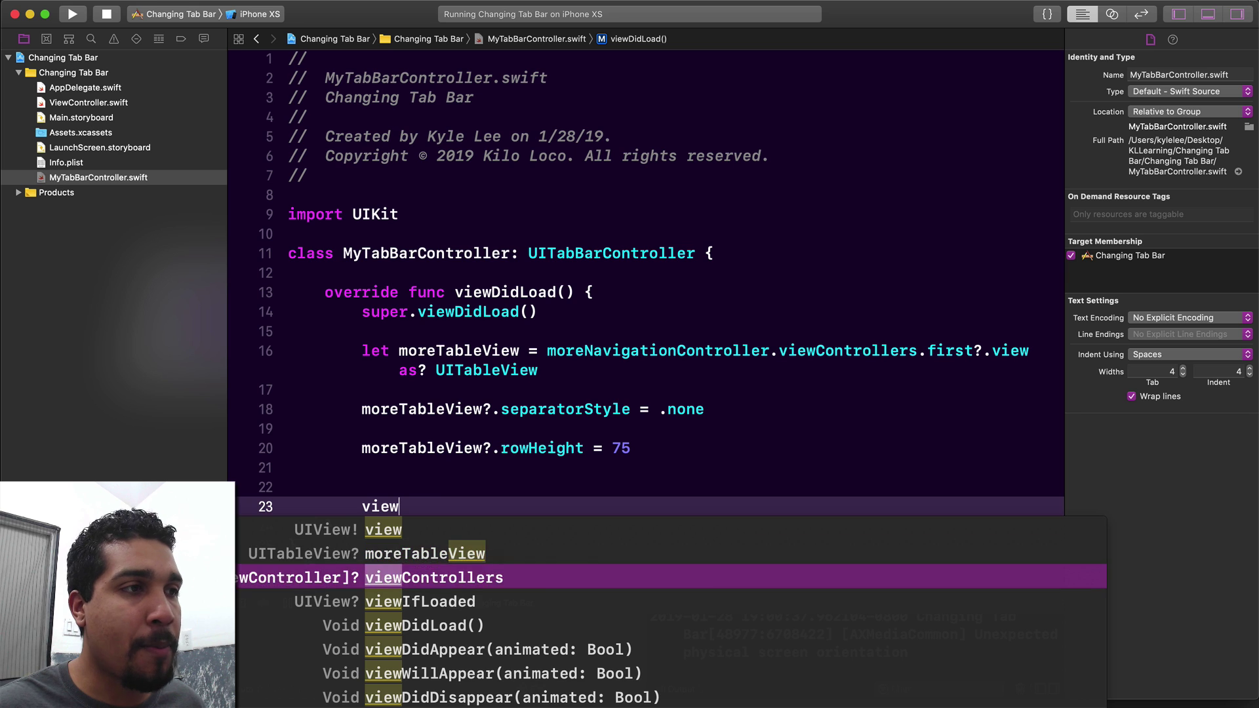
pyautogui.press('Return')
pyautogui.write('= [')
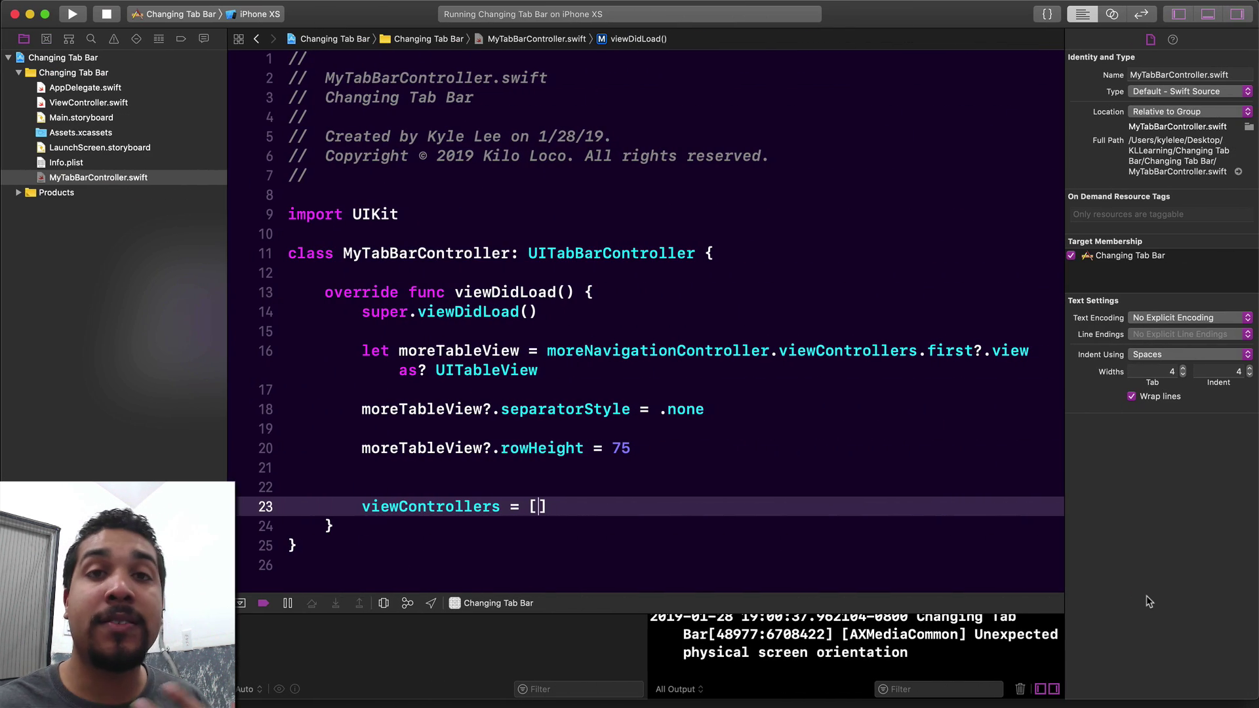
pyautogui.press('super+slash')
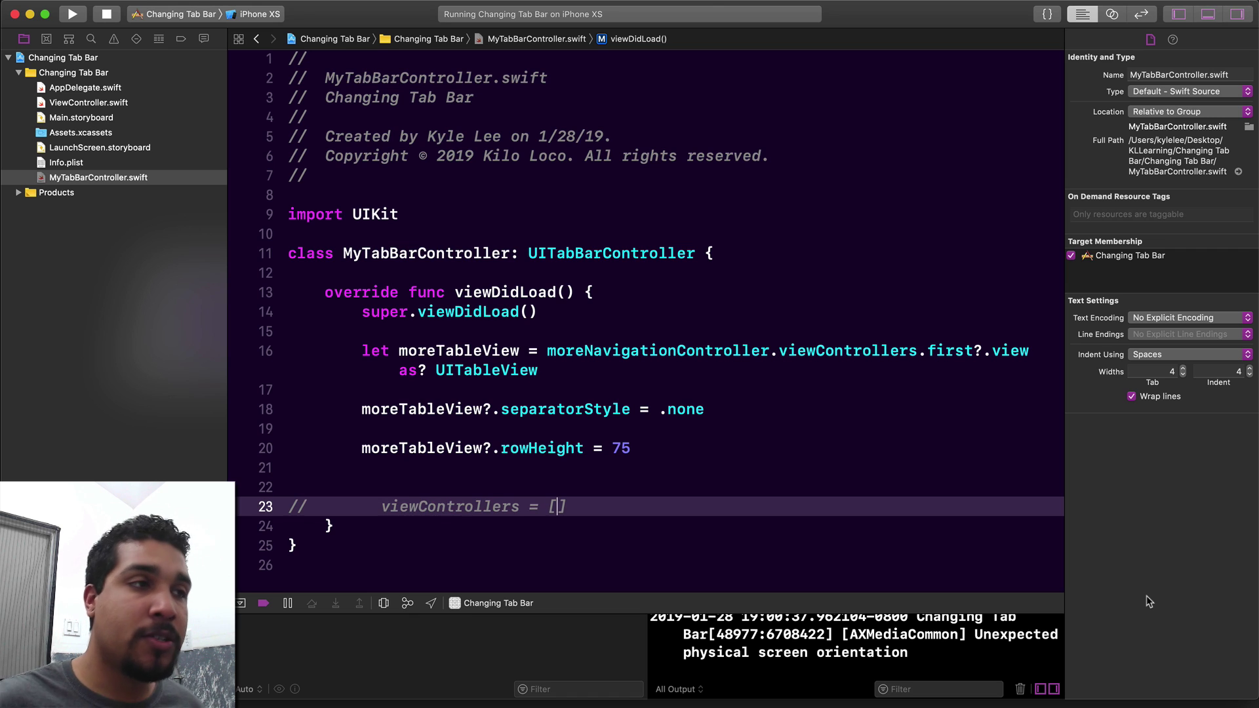